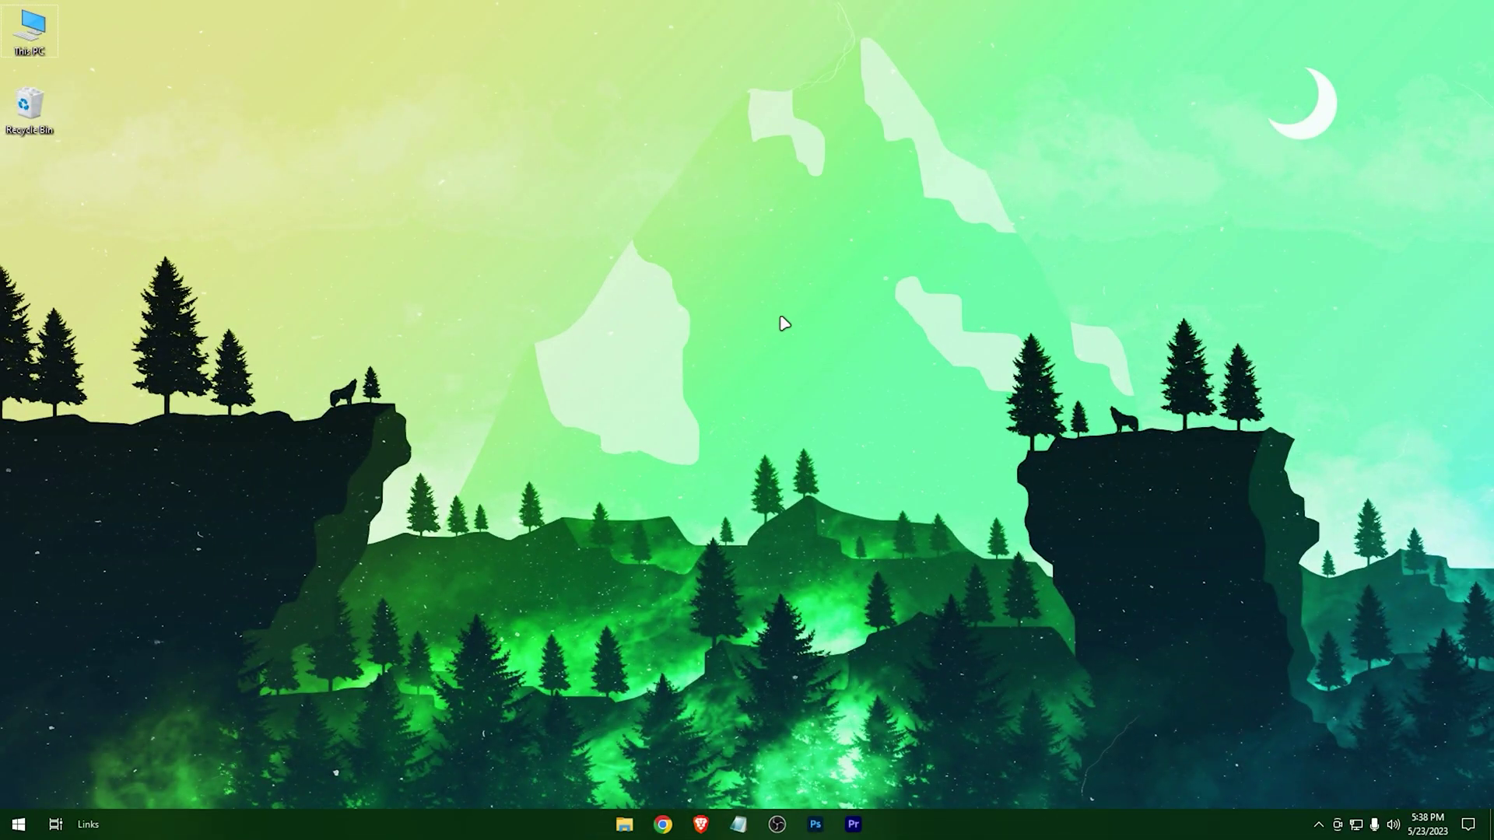
In NVIDIA Control Panel, raise desktop brightness to 57%, contrast to 65% and digital vibrance to 85%
click(836, 436)
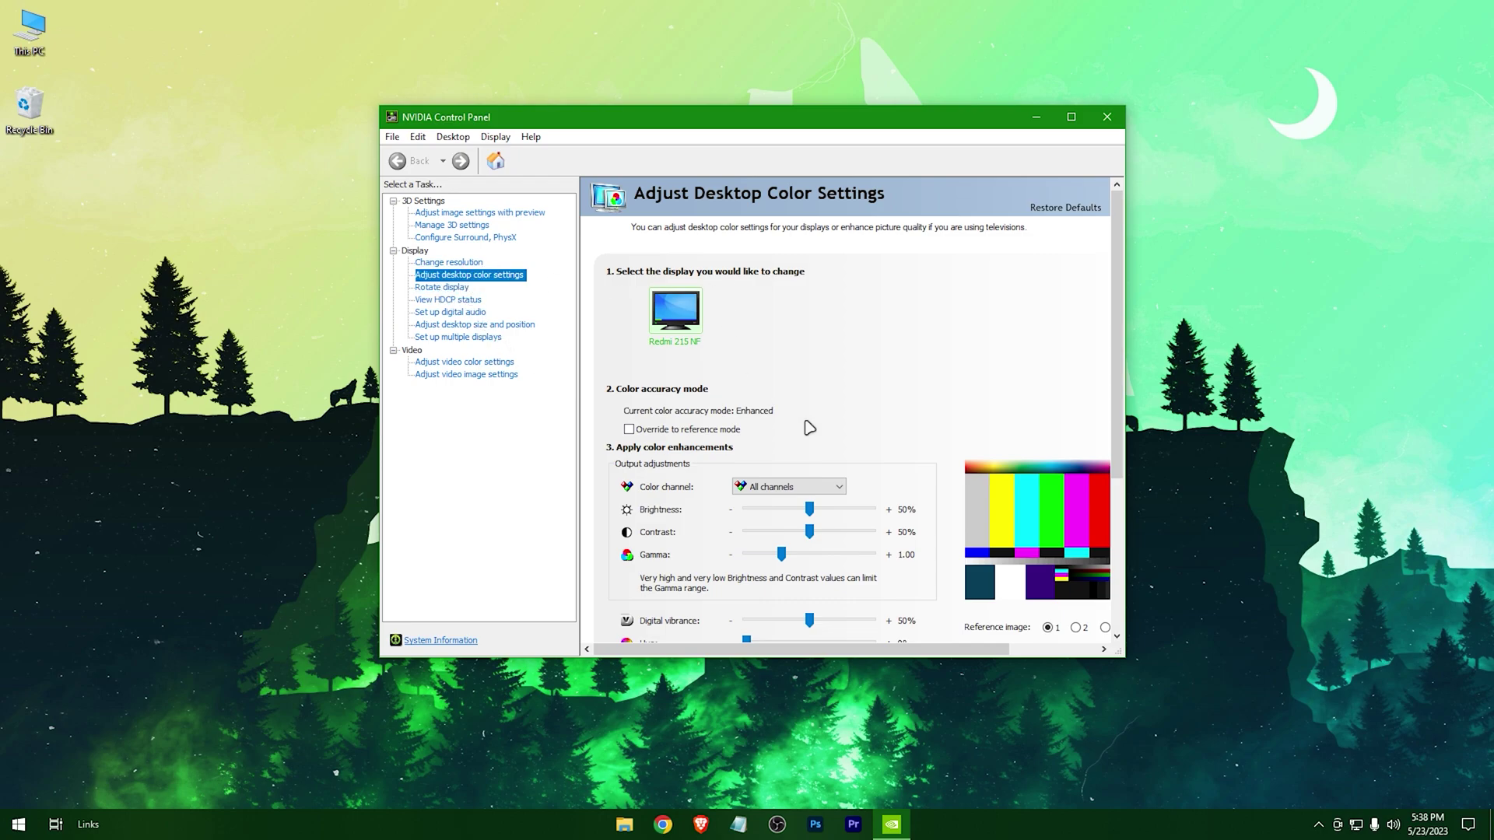
scroll(809, 427, down, 1)
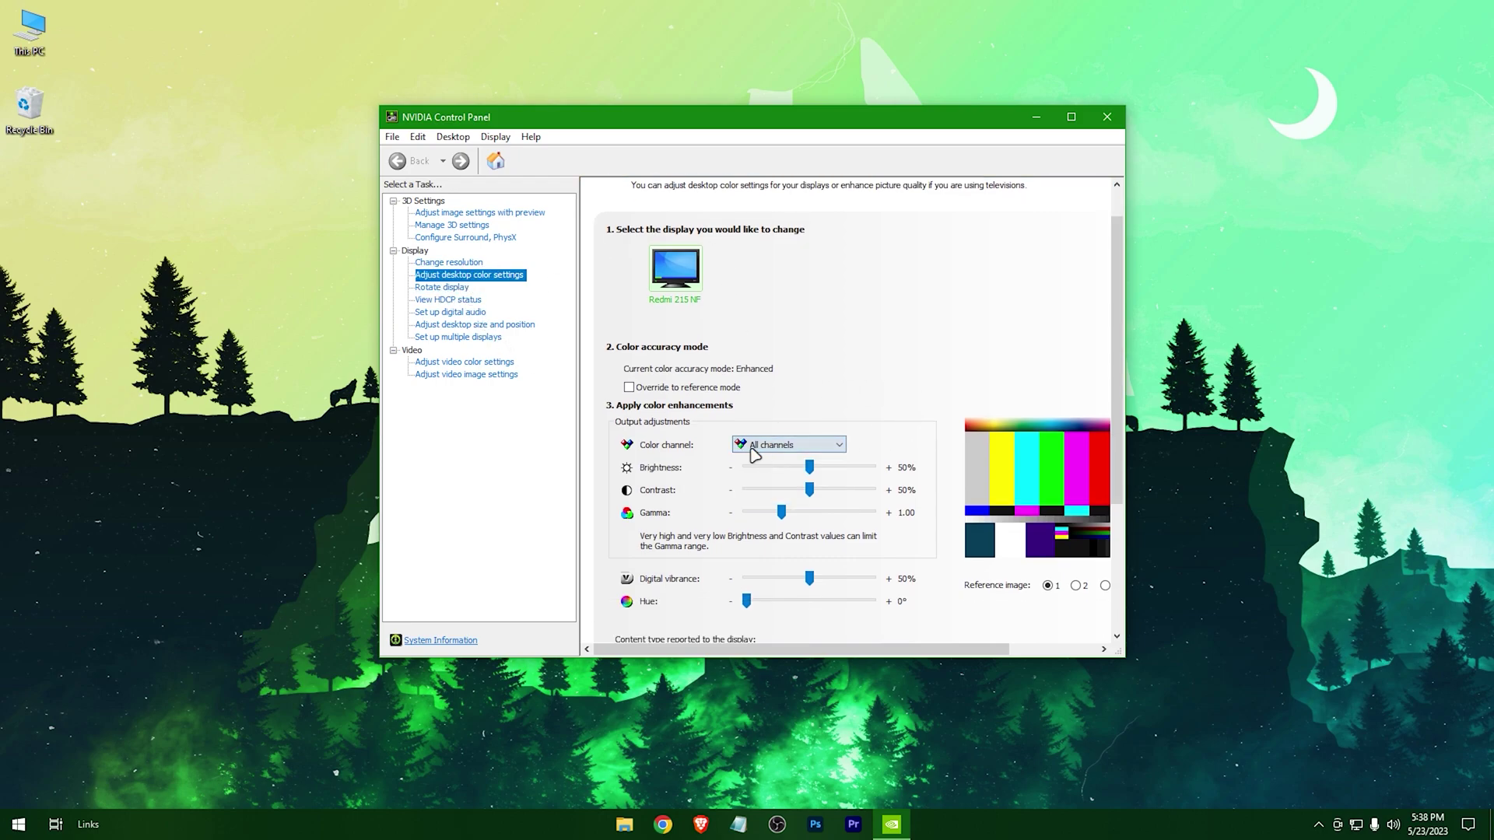
scroll(856, 444, down, 1)
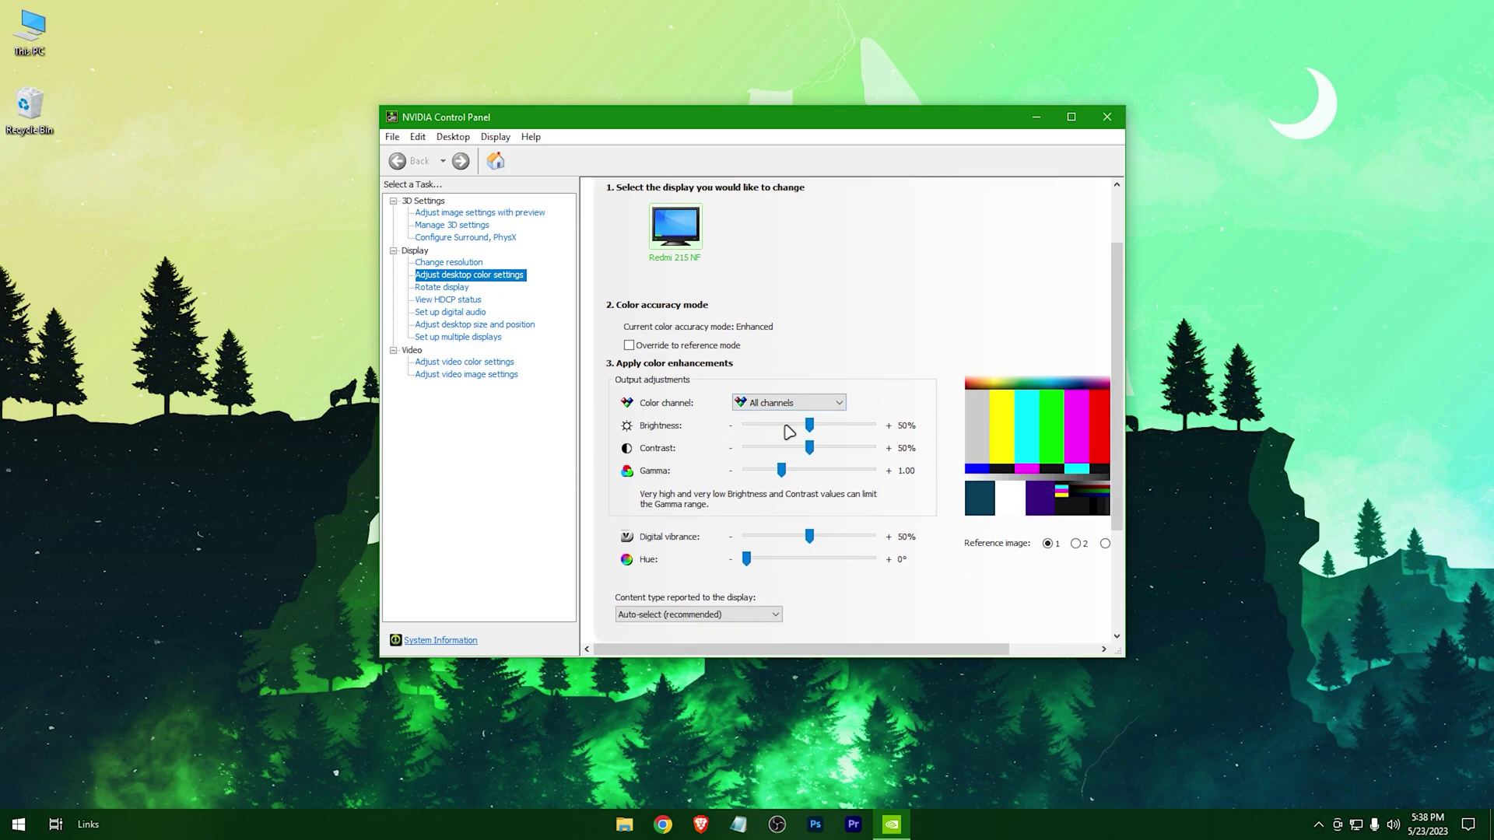
mouse_move(810, 432)
mouse_down()
mouse_move(907, 429)
mouse_move(816, 426)
mouse_up()
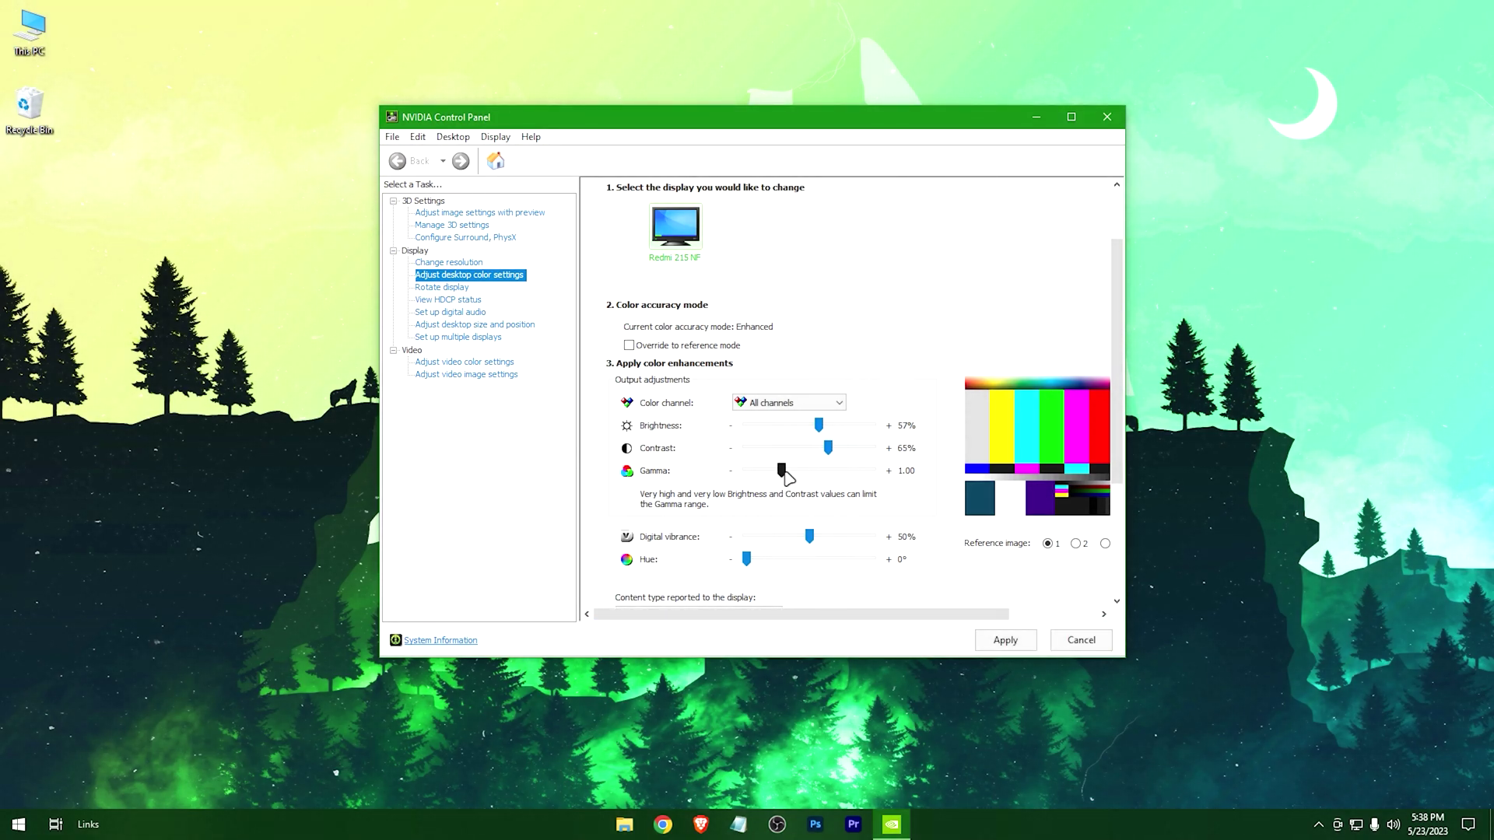
mouse_move(784, 473)
mouse_down()
mouse_move(711, 476)
mouse_move(785, 473)
mouse_up()
drag(813, 539, 854, 550)
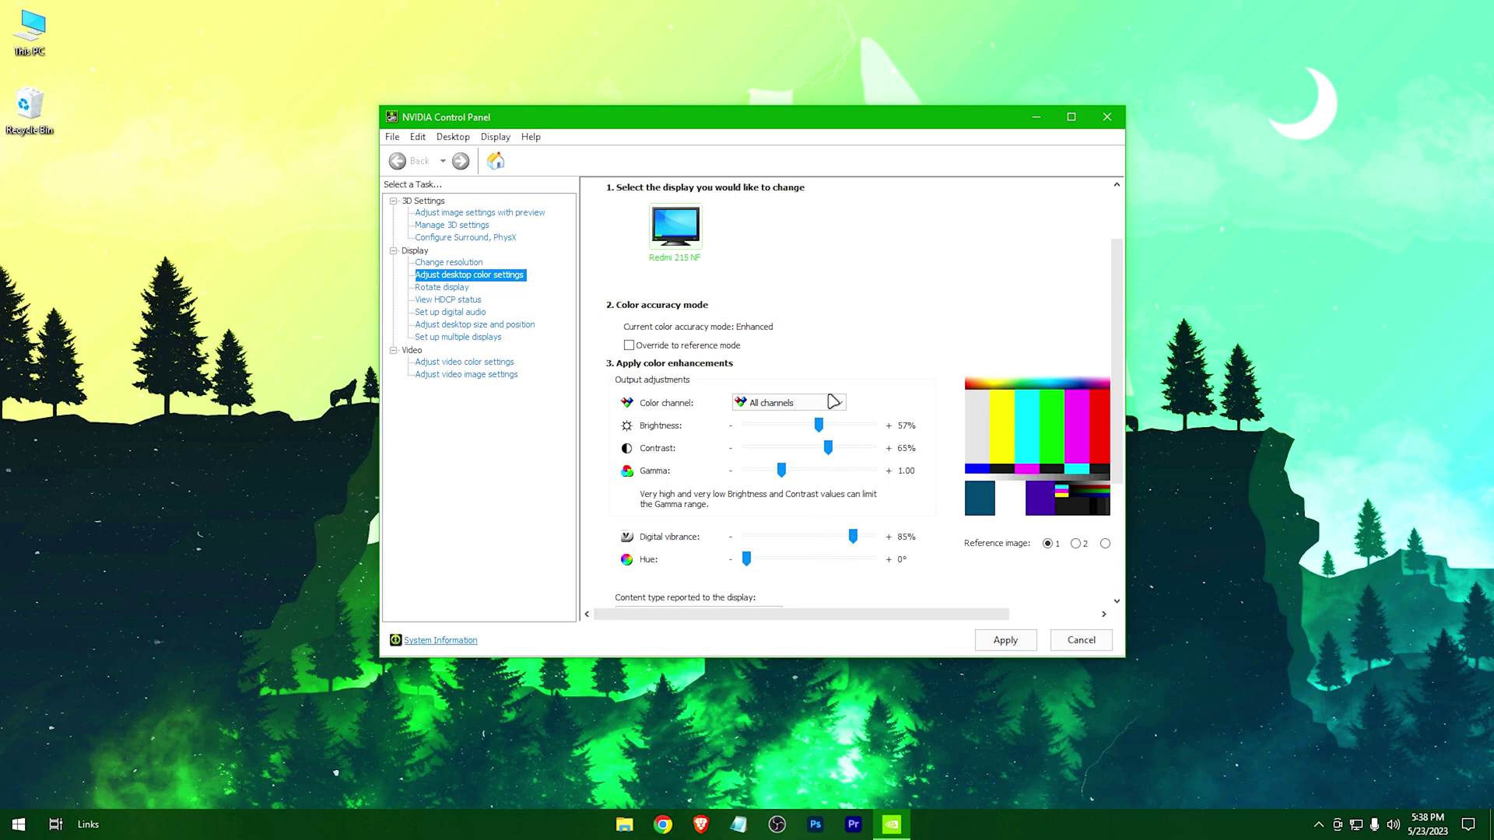
Apply the new desktop colour settings and close NVIDIA Control Panel
scroll(977, 549, down, 1)
scroll(961, 543, up, 2)
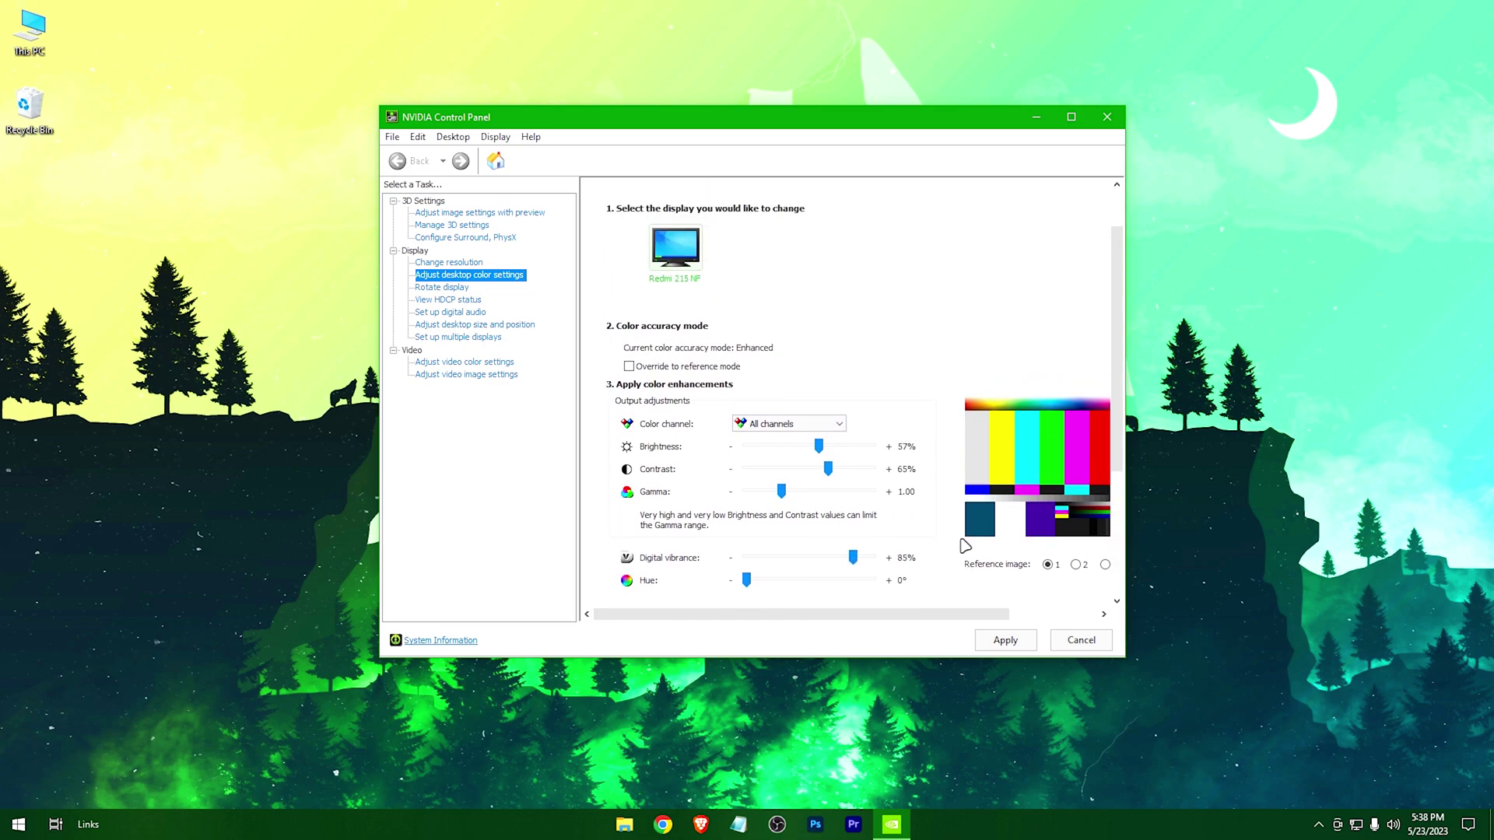
click(1013, 649)
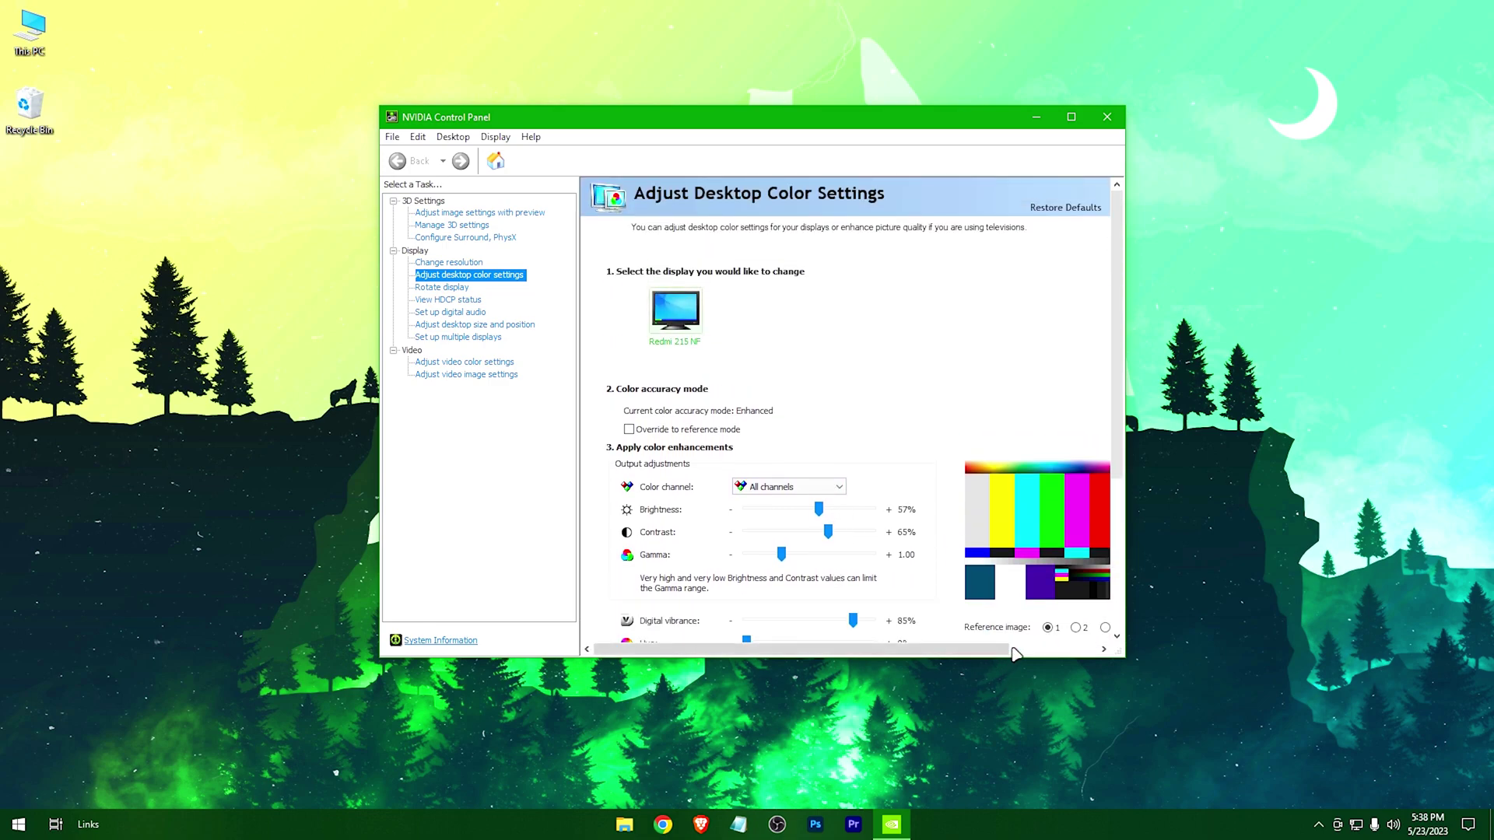
click(1106, 118)
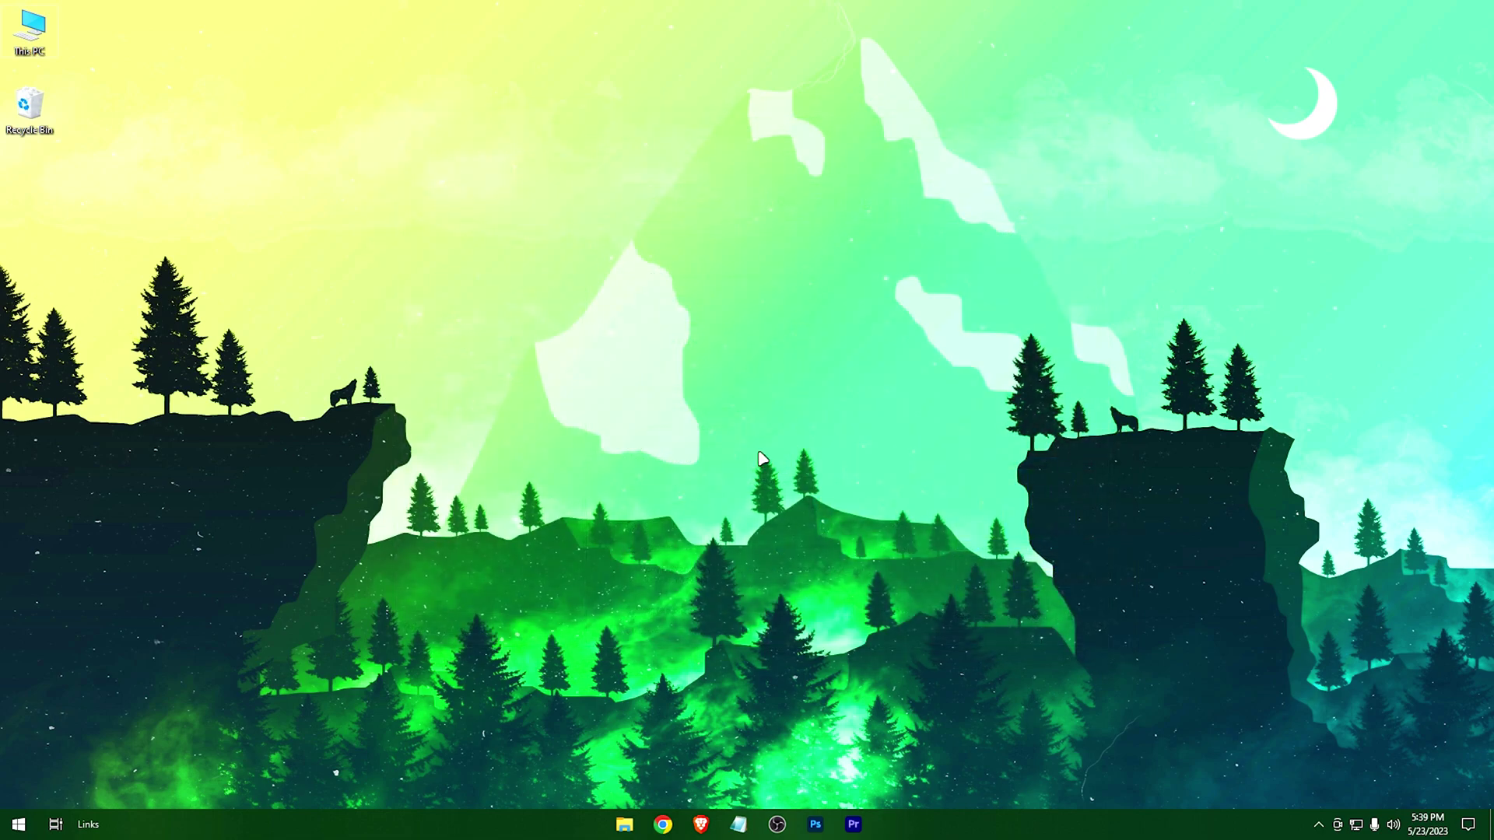
click(1319, 827)
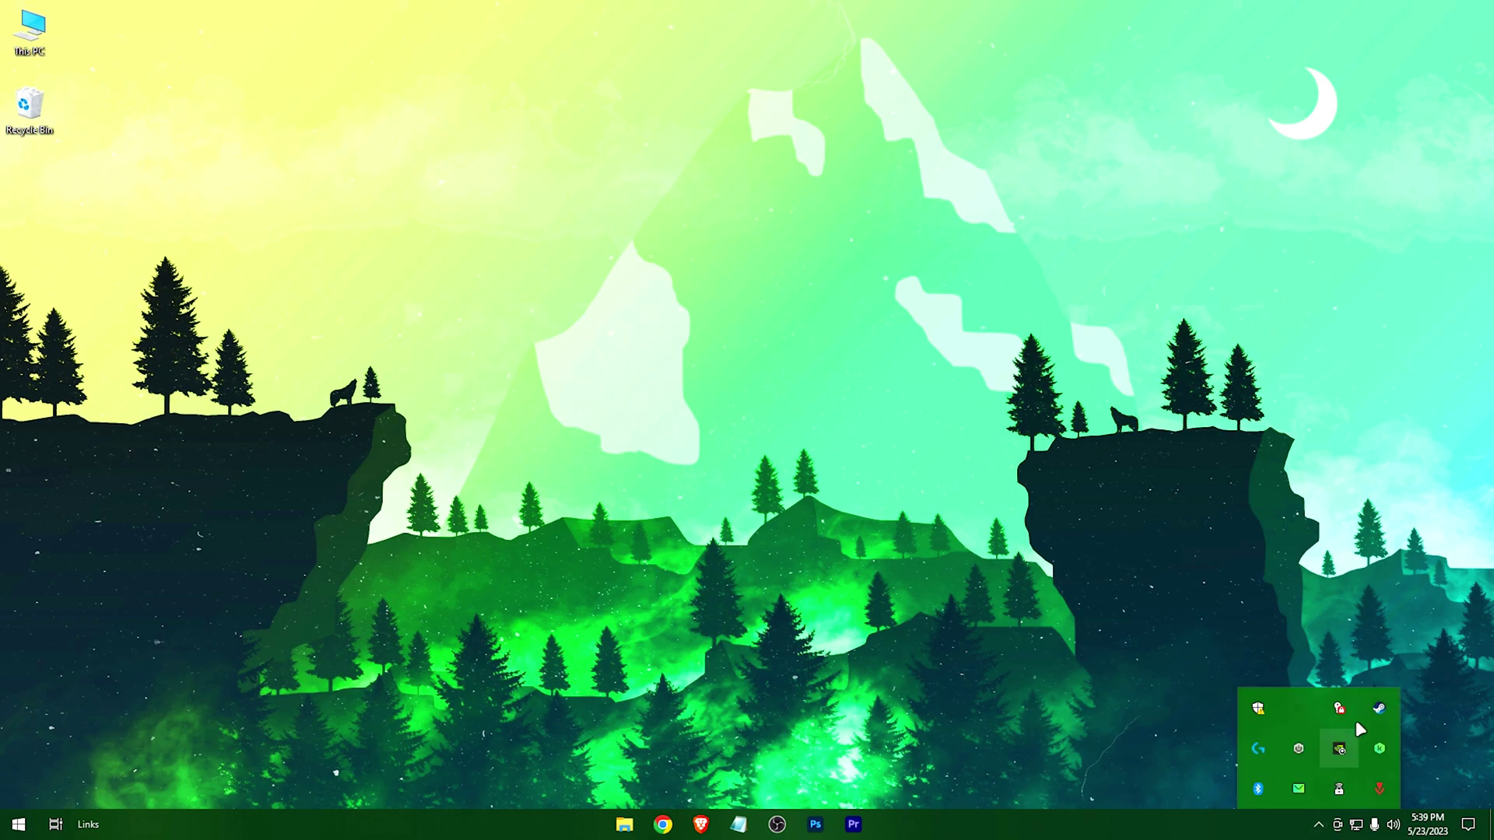
click(1379, 708)
click(332, 320)
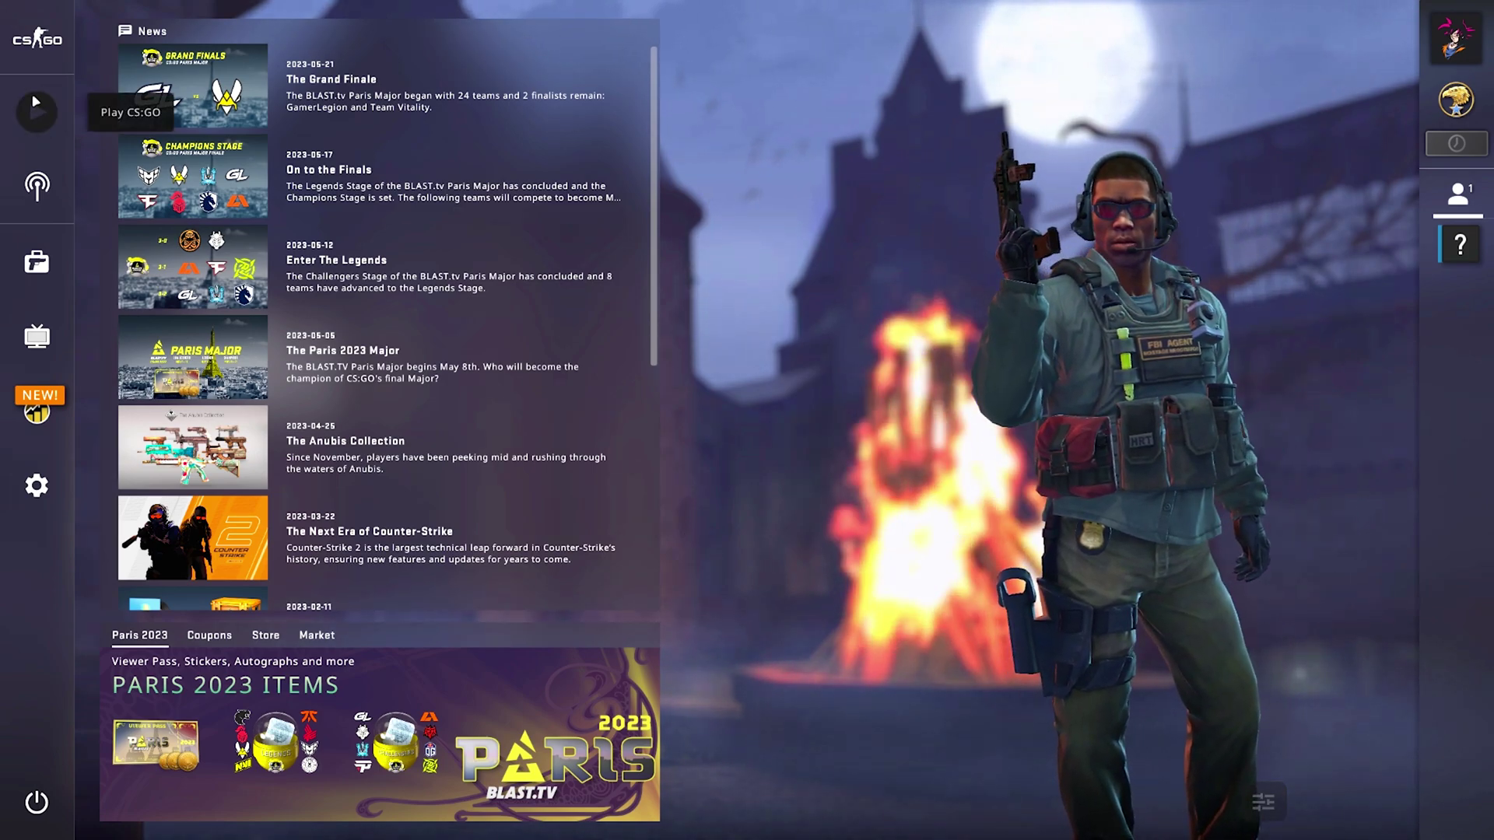
click(35, 109)
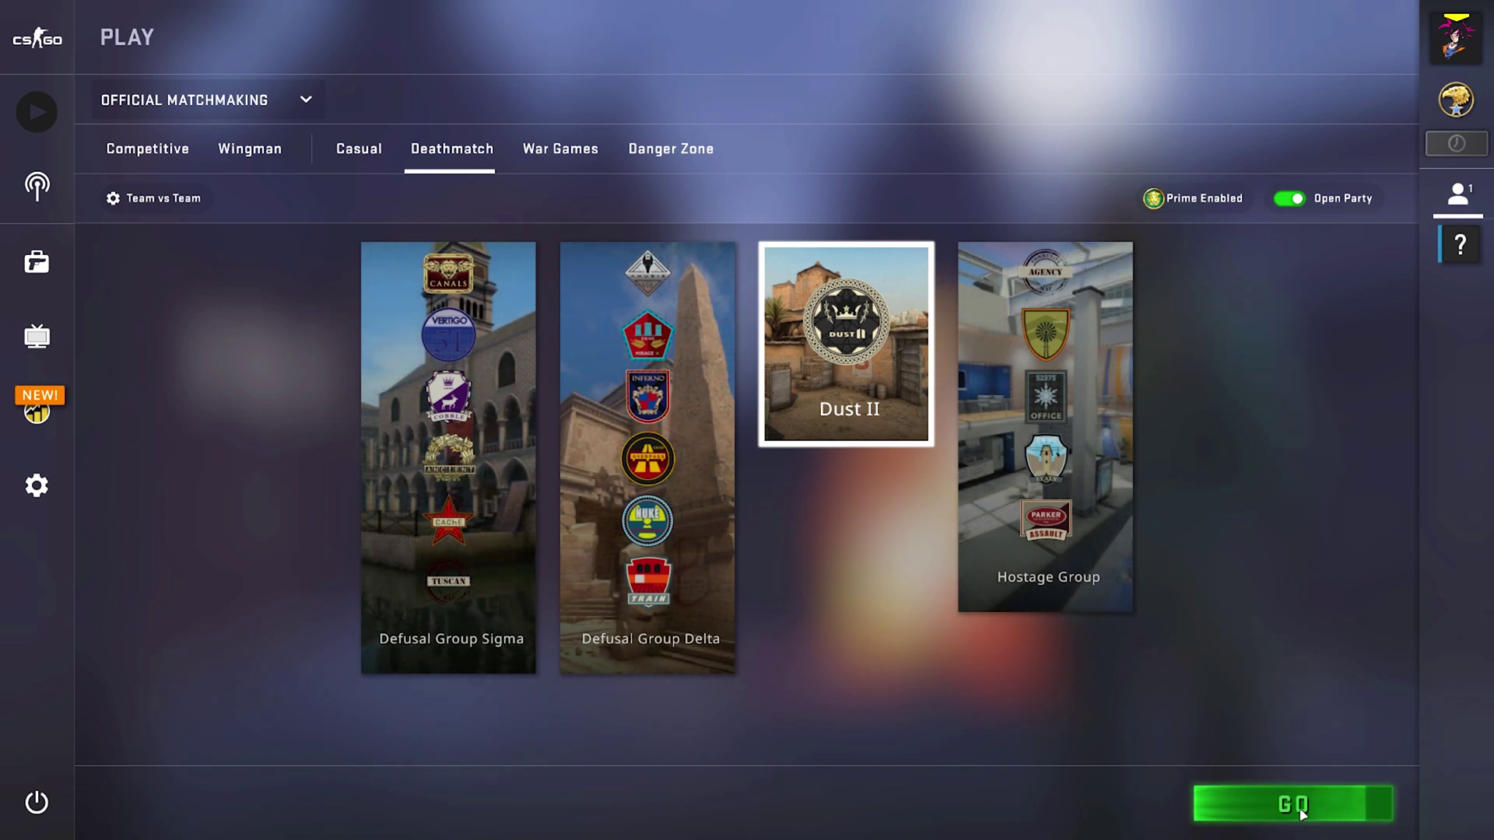
click(36, 111)
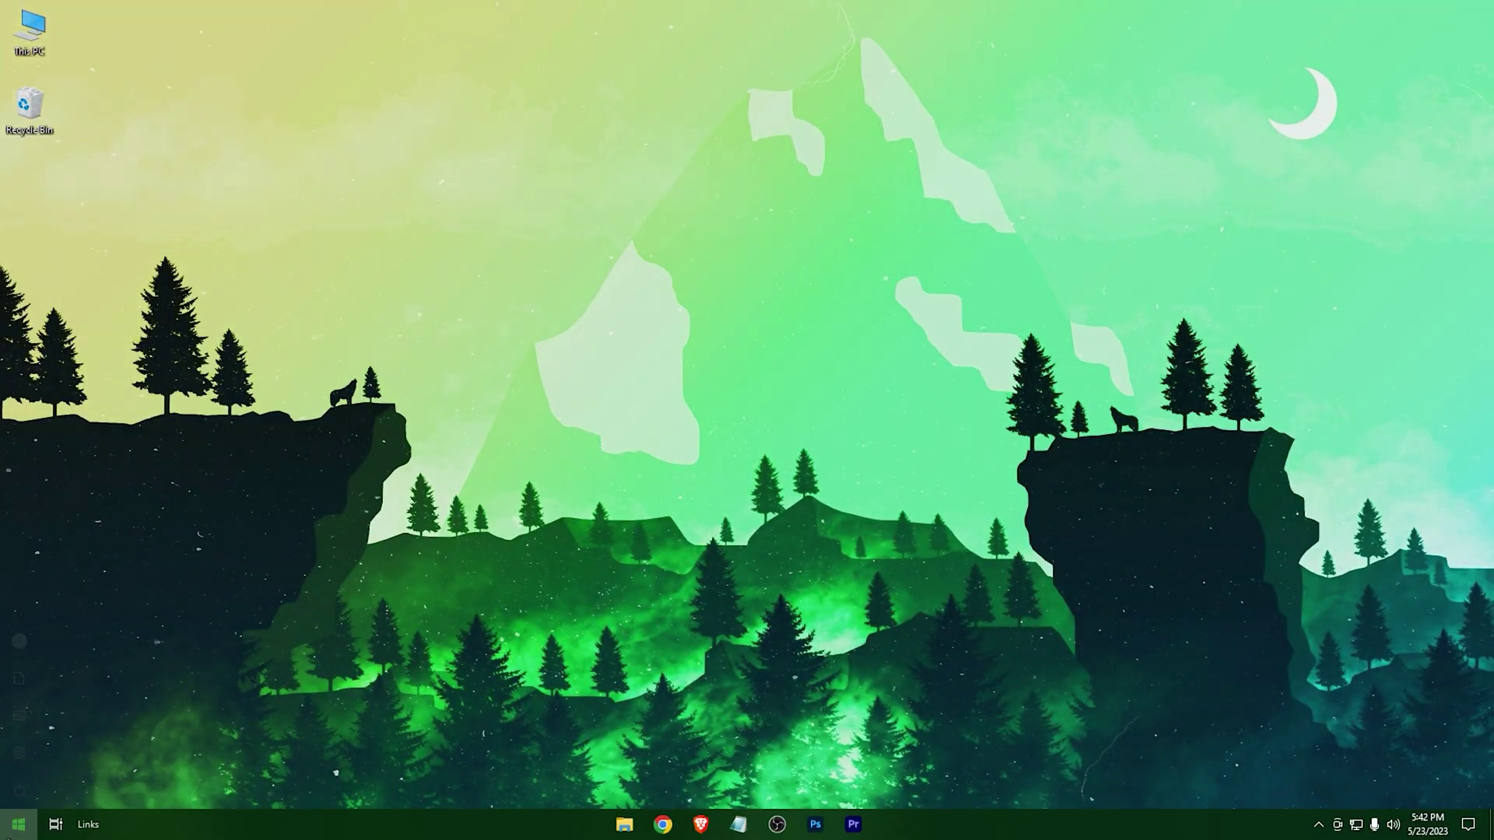
Launch GeForce Experience from the Start menu search
key(super)
text(gefo)
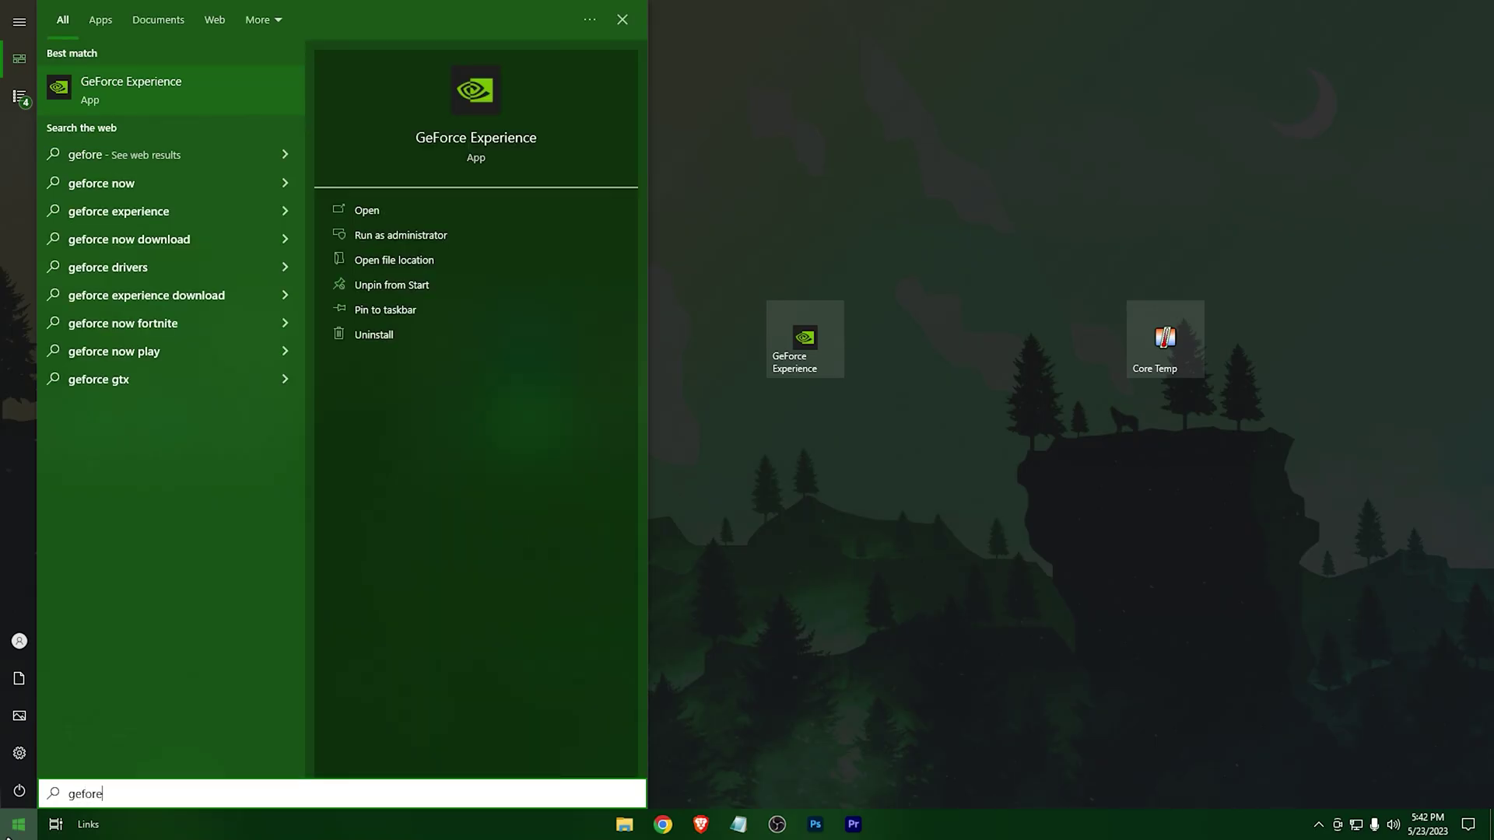
text(re)
click(410, 219)
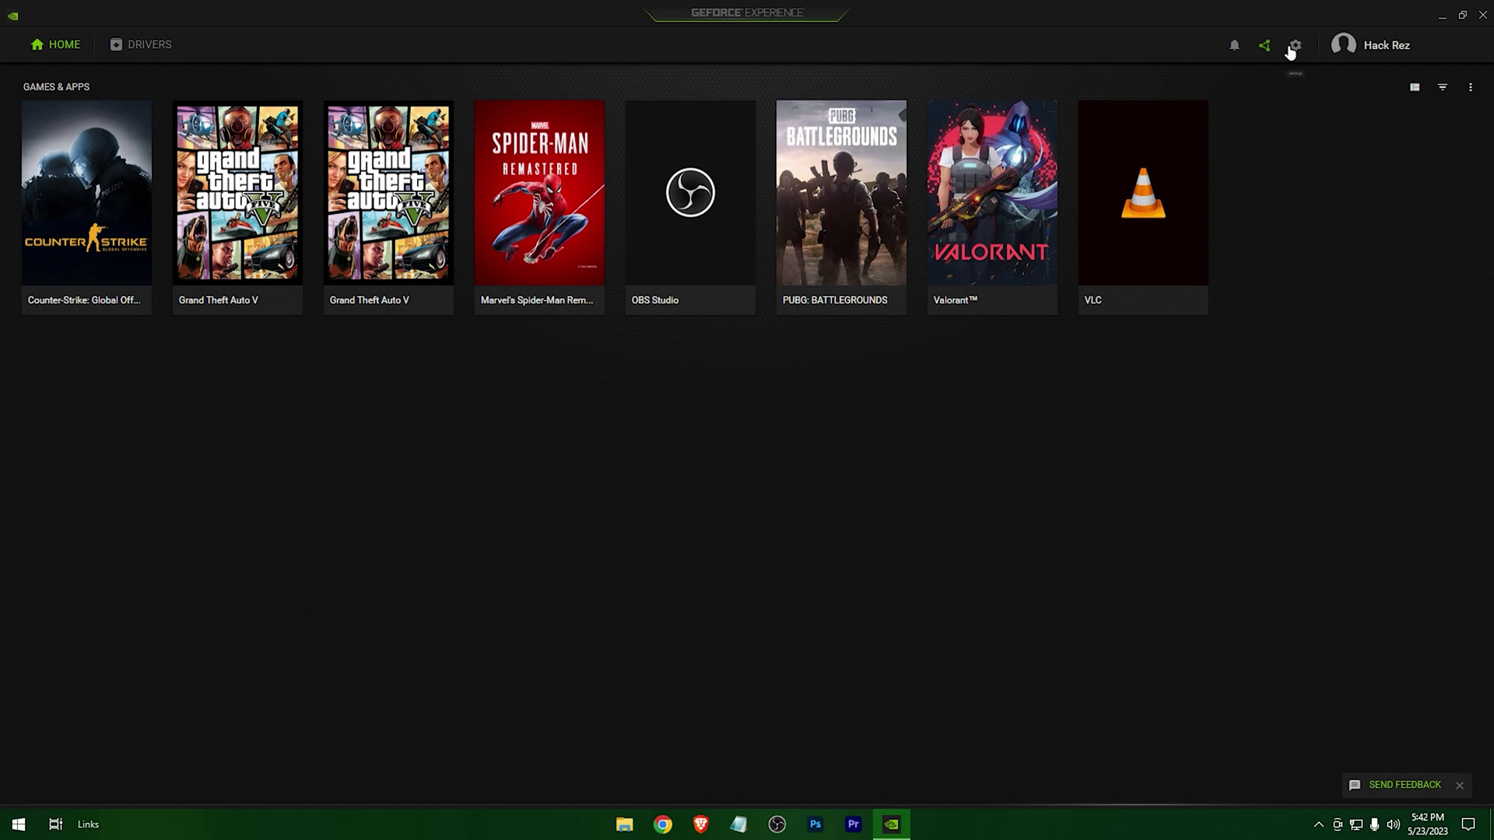
Turn on Enable experimental features in GeForce Experience settings, then close the app
click(1294, 48)
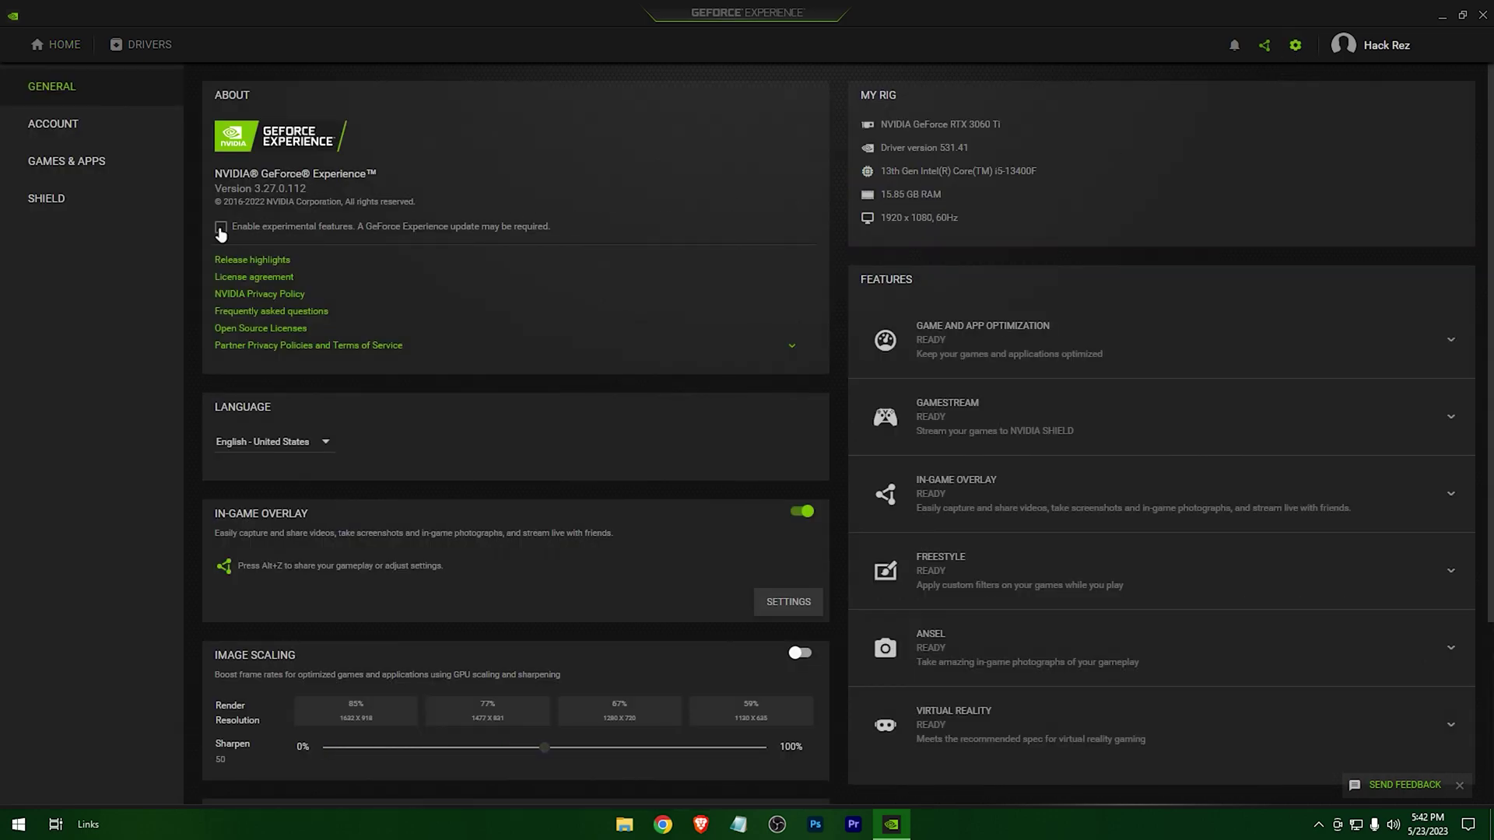
click(224, 230)
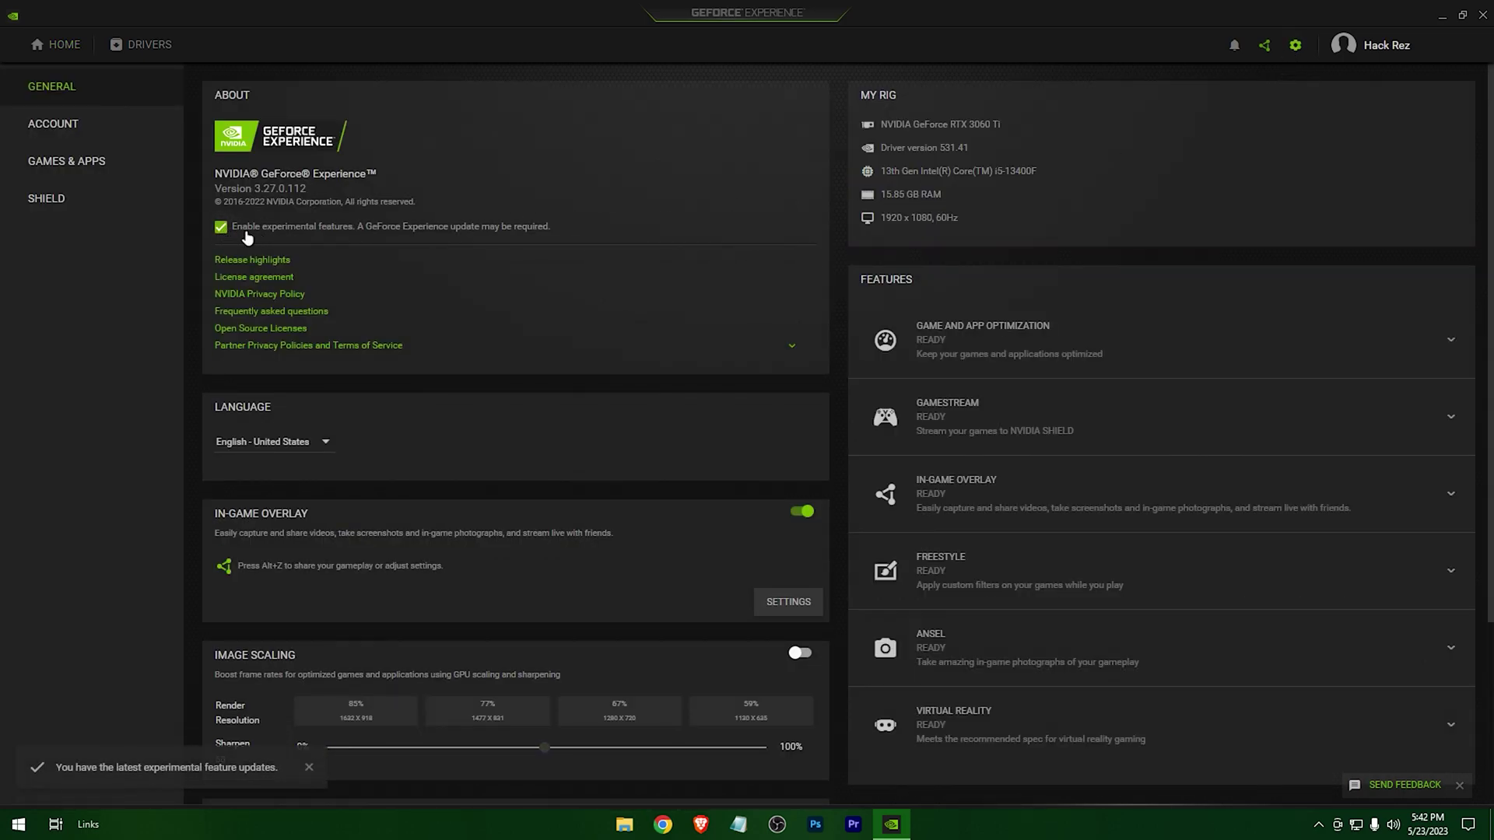
scroll(617, 339, down, 3)
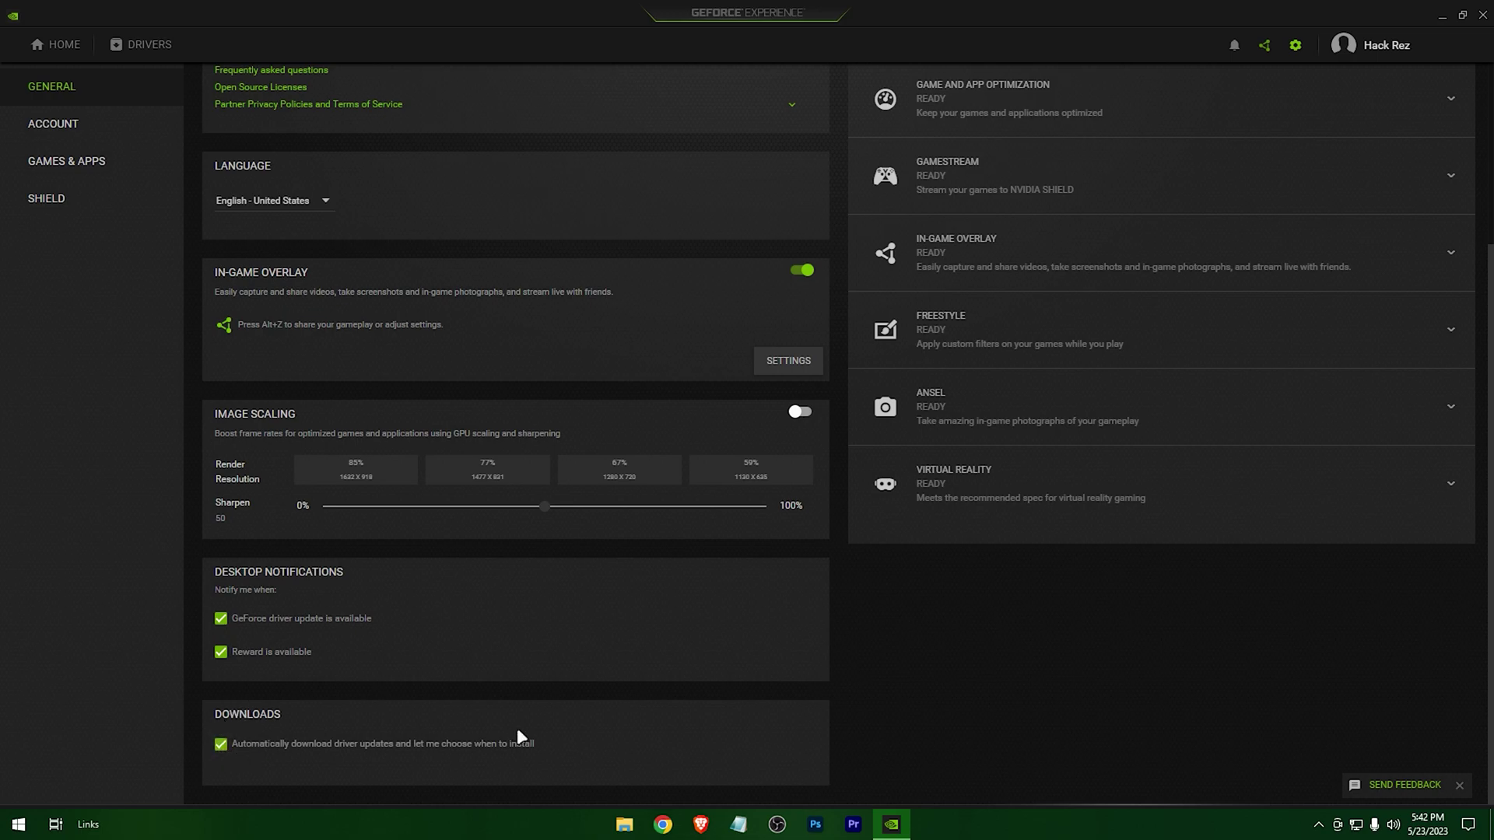
scroll(817, 706, up, 3)
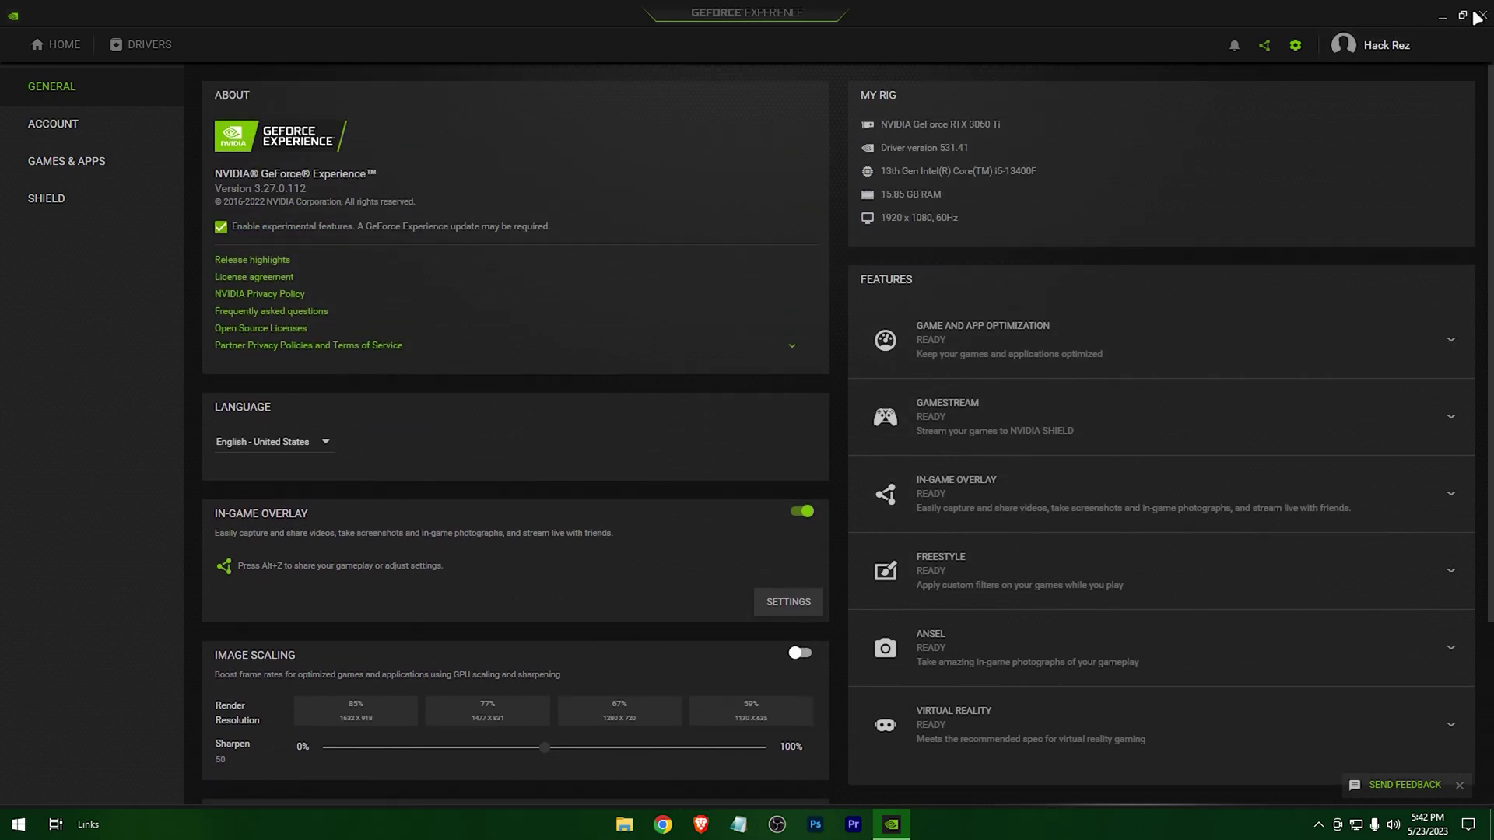
click(1477, 14)
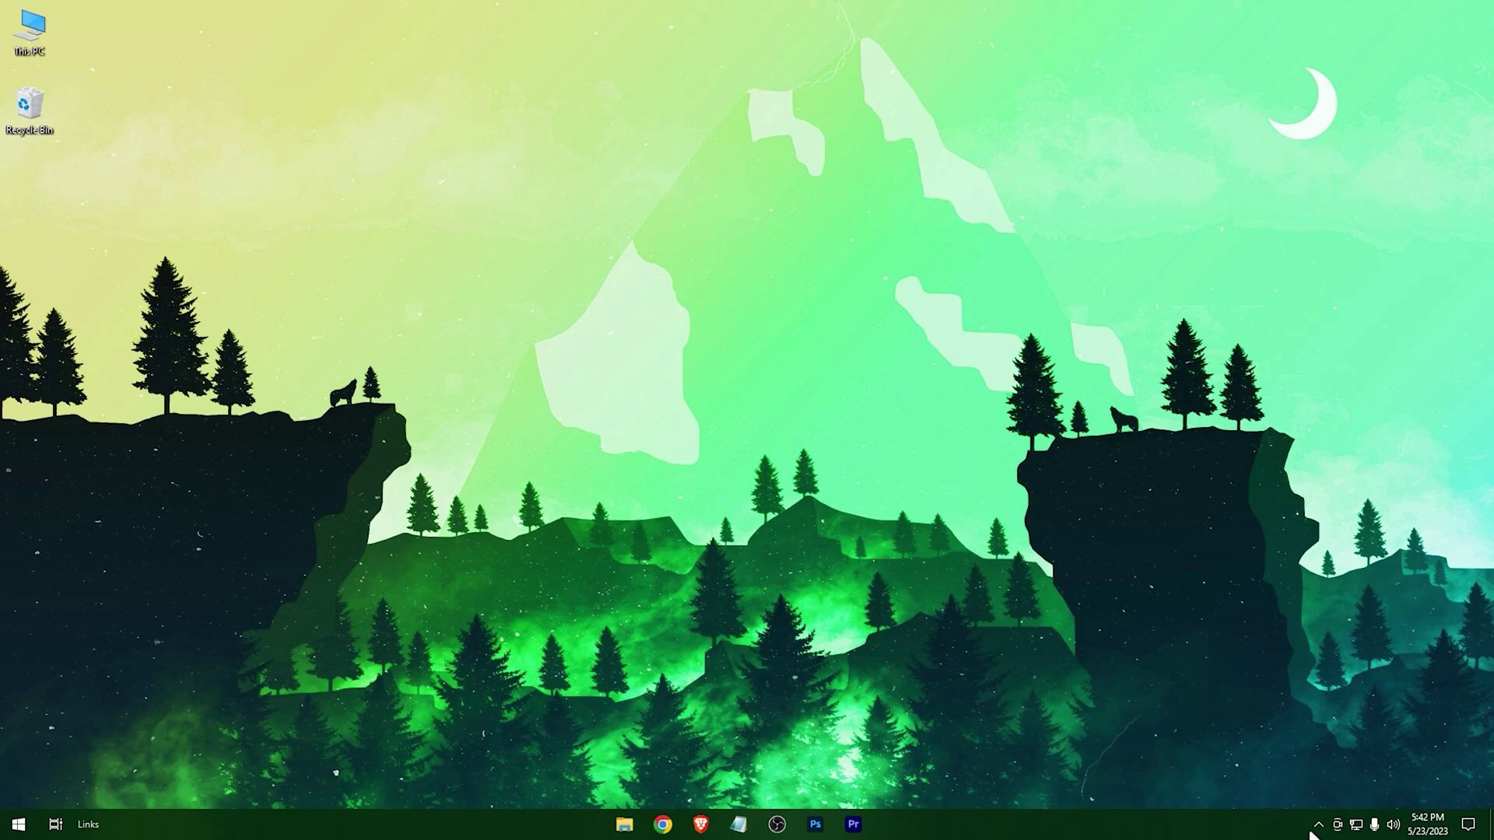
Add the launch option -allow_third_party_software to CS:GO's Steam properties and close them
click(1315, 827)
click(1377, 712)
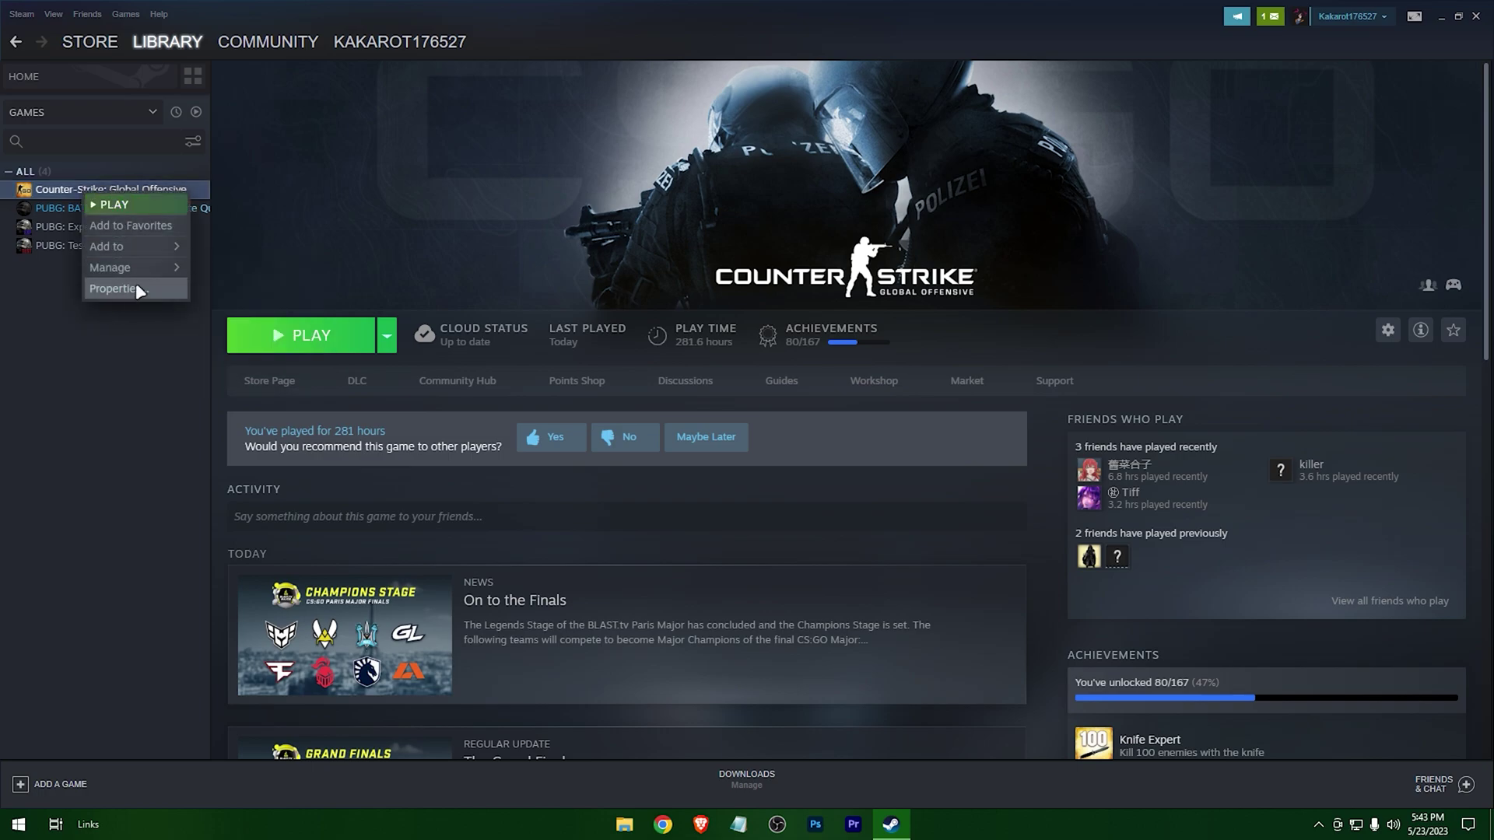
click(117, 289)
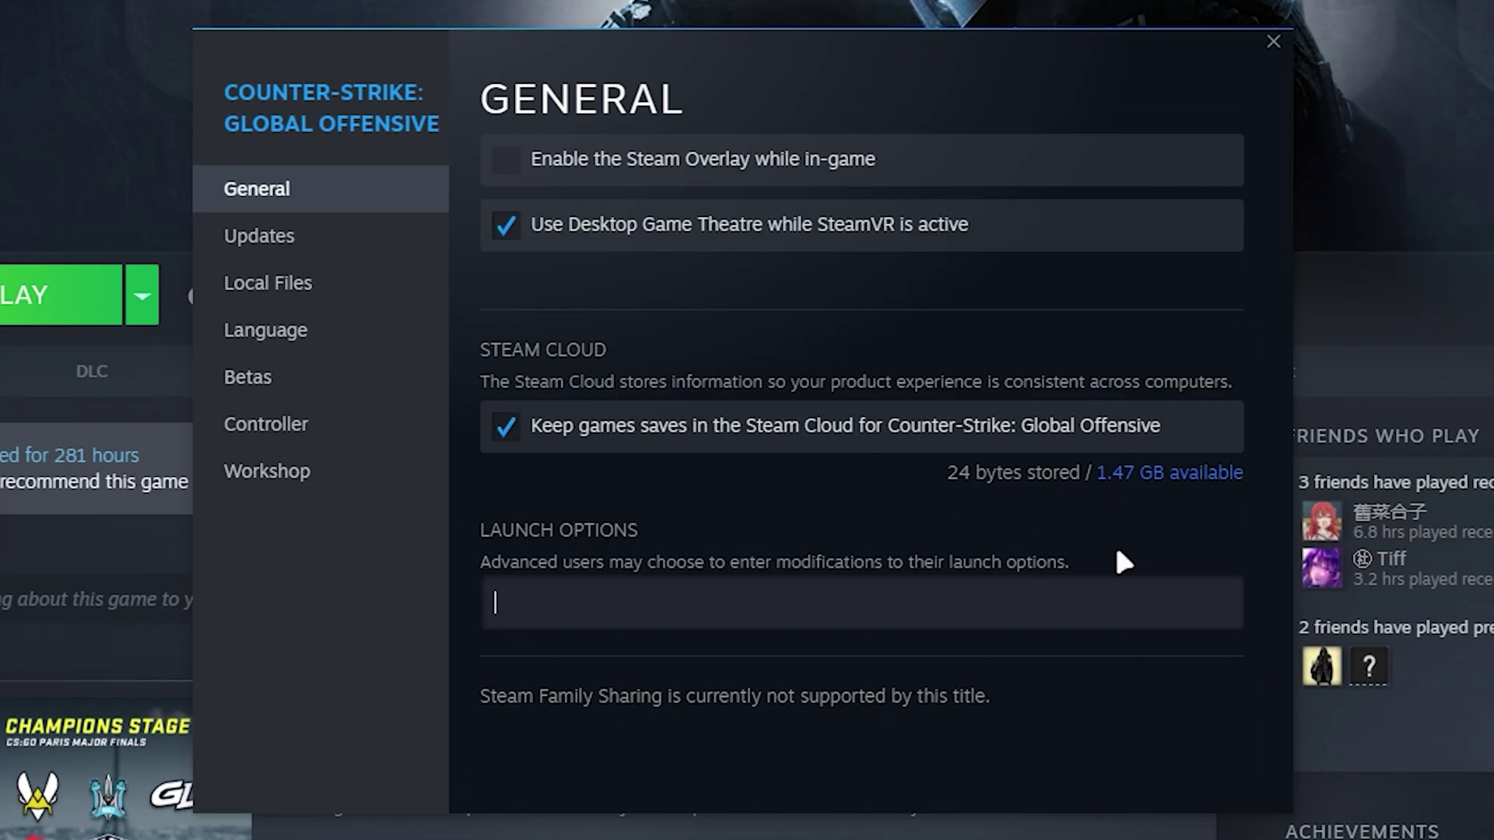
text(-allow_third_party_software)
drag(773, 518, 576, 531)
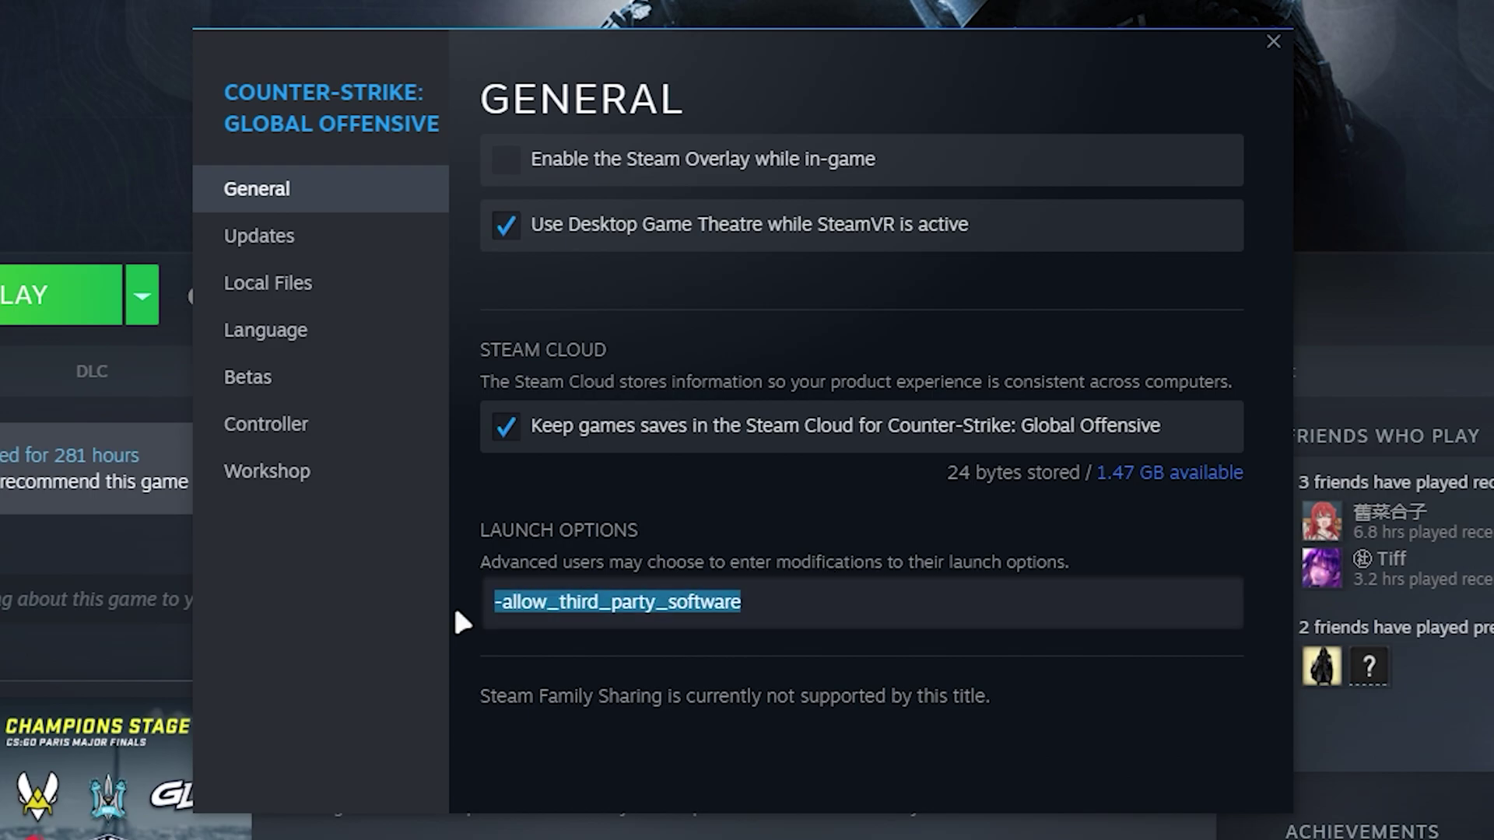
click(591, 642)
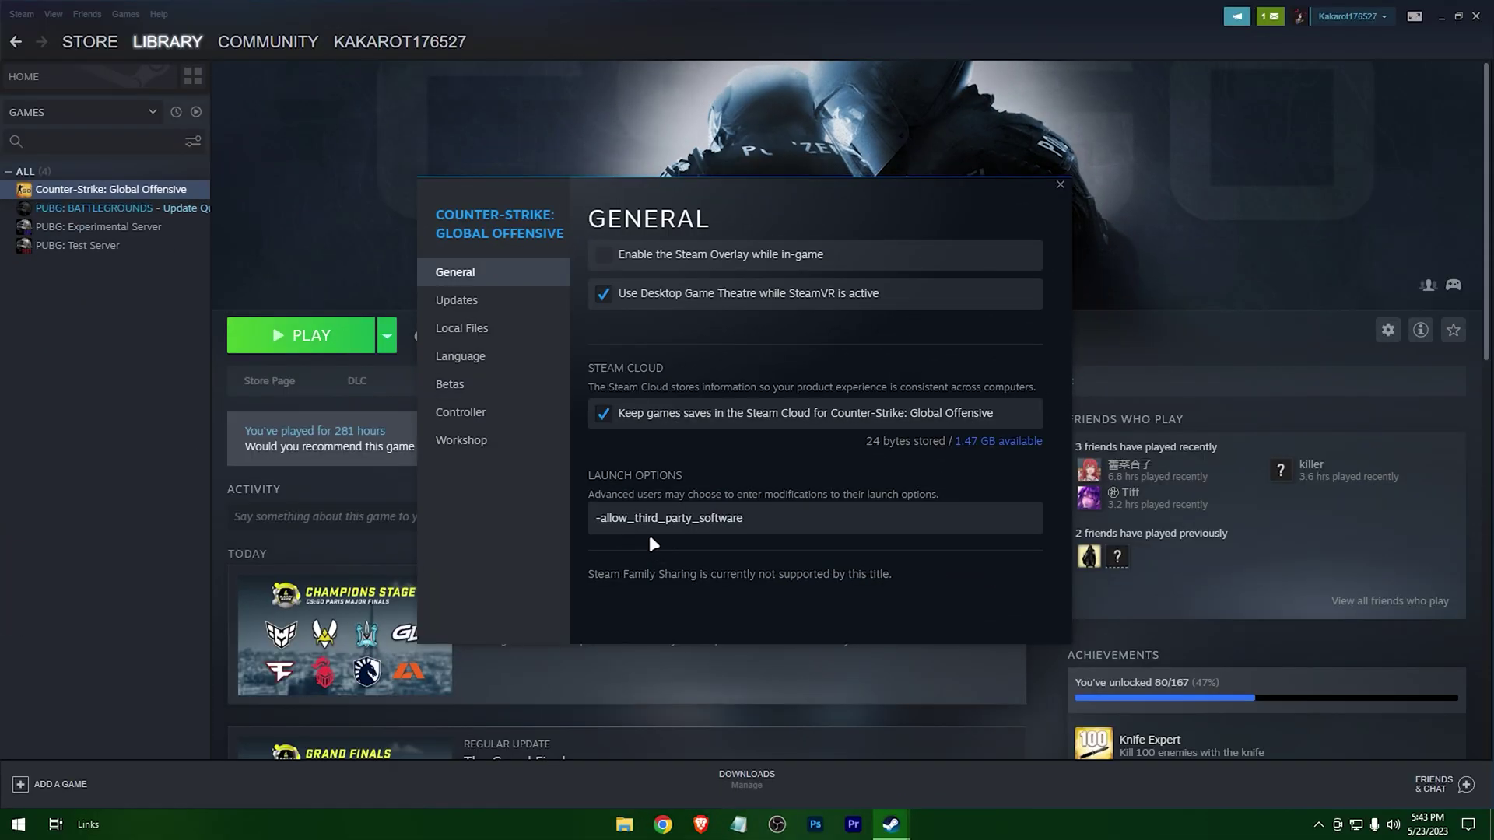
click(1058, 184)
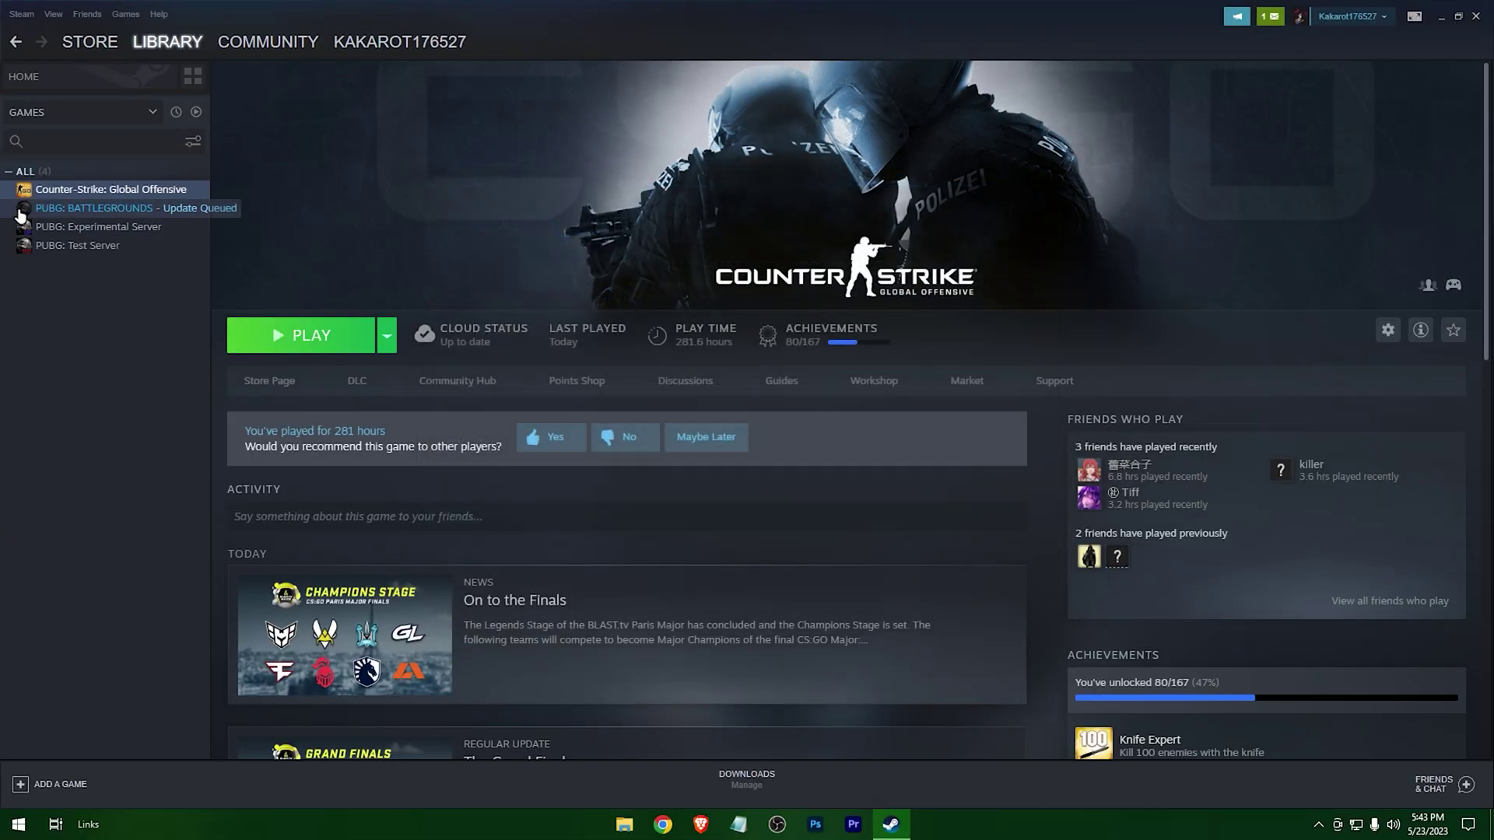
Relaunch CS:GO and add a Color filter to game filter style 1
click(291, 339)
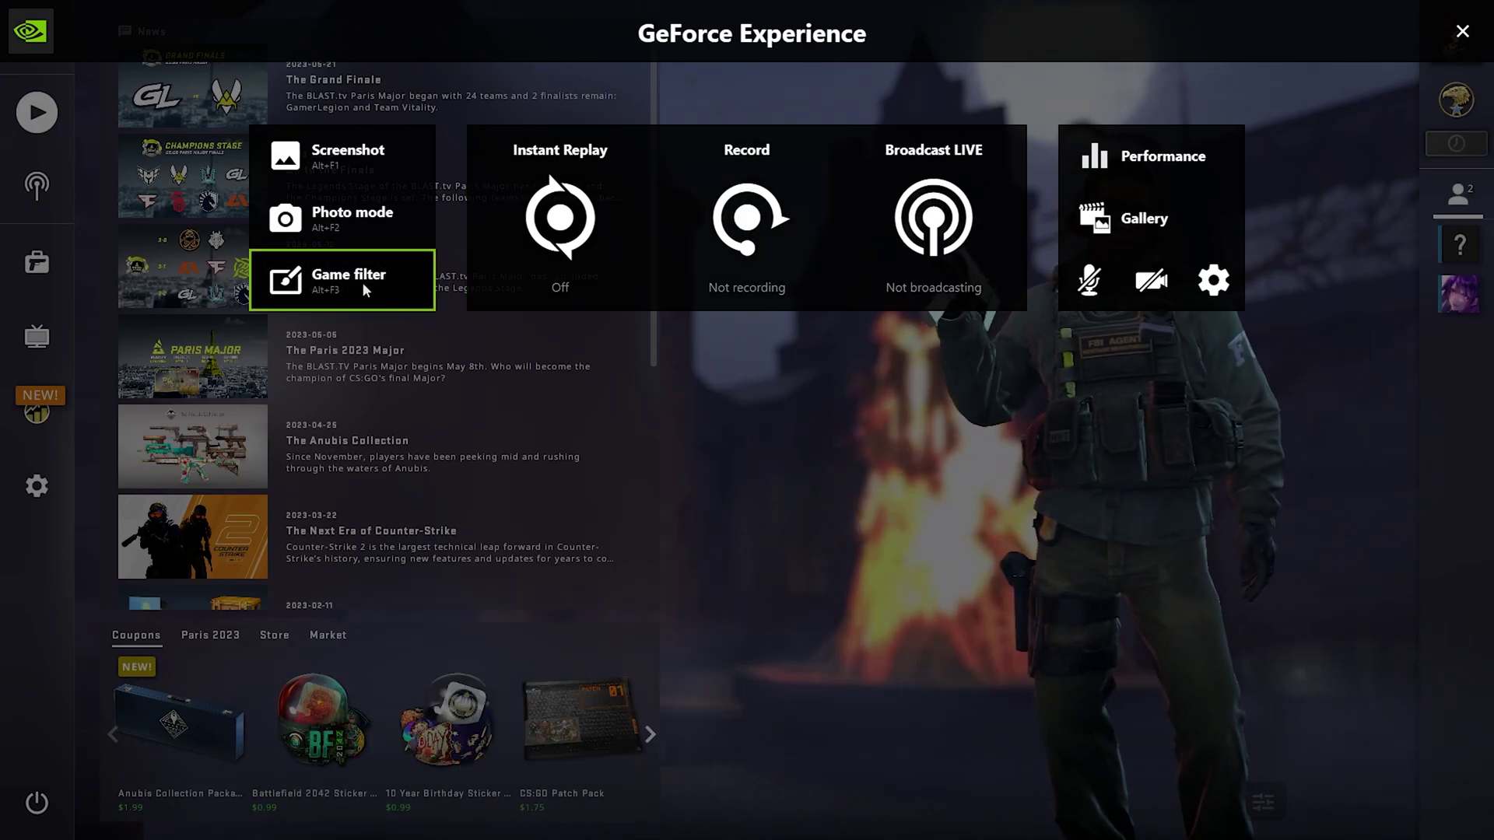
click(333, 292)
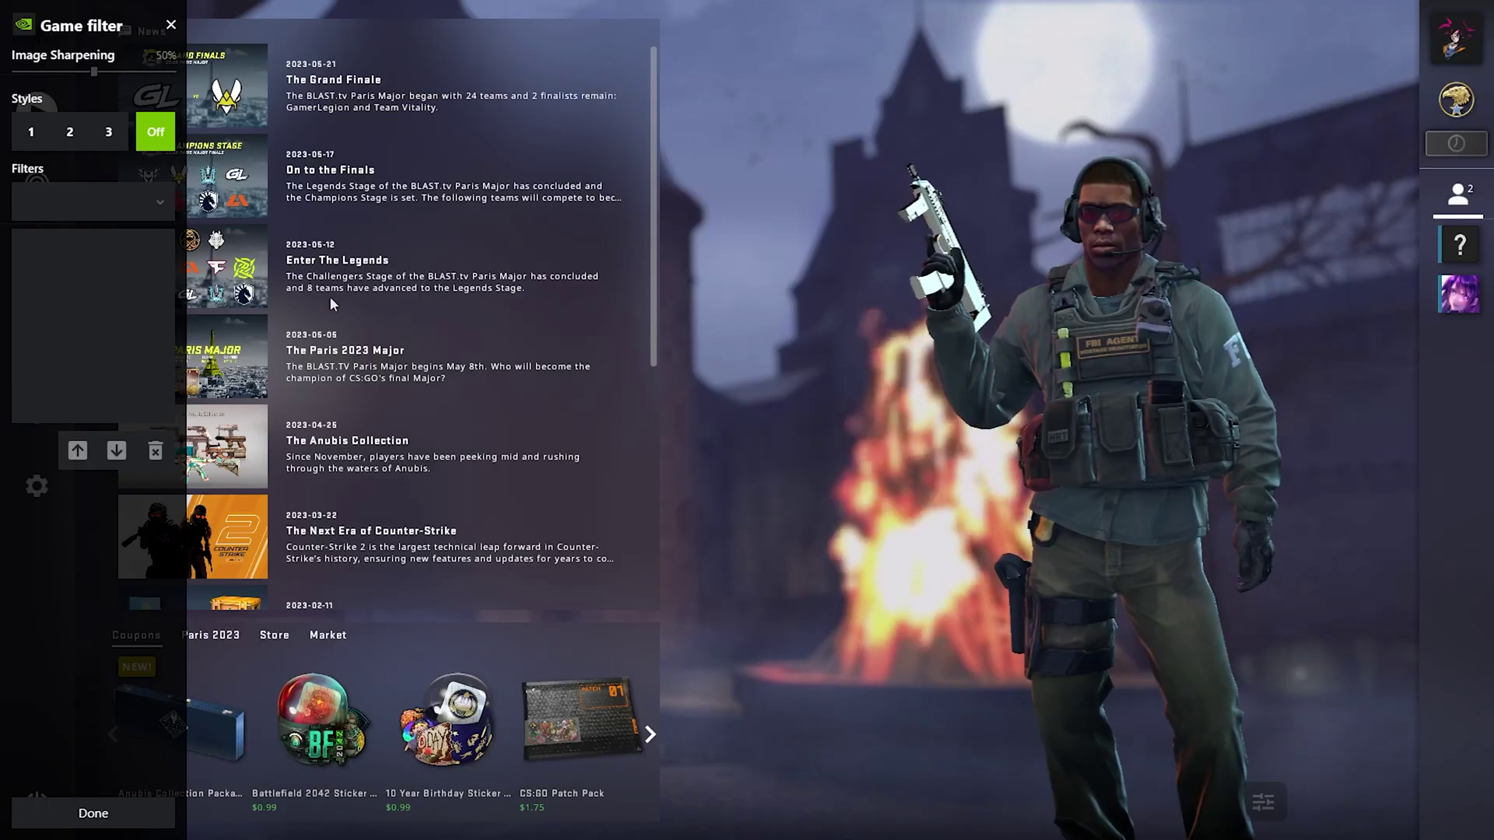
click(32, 134)
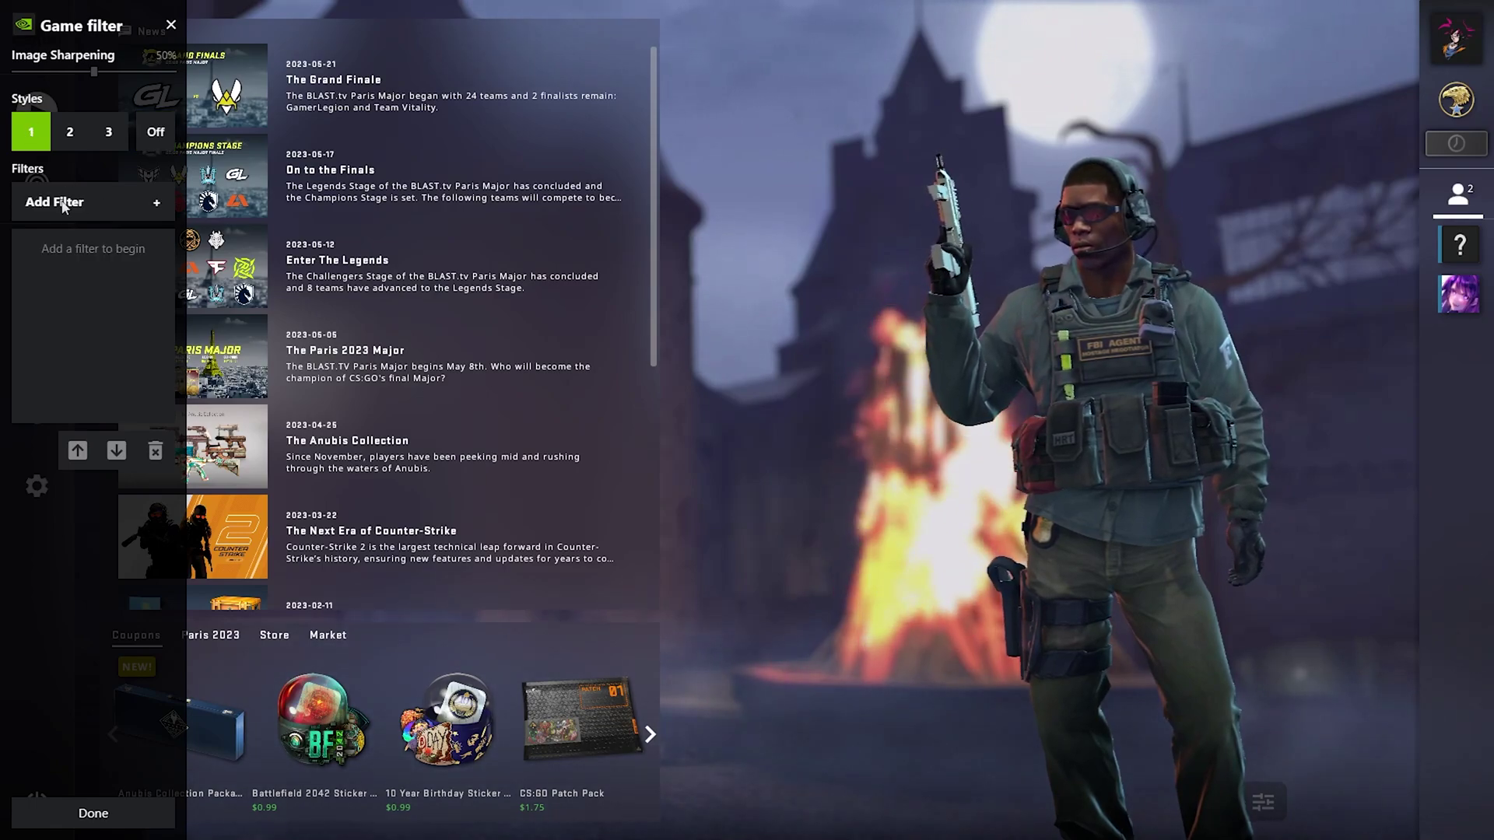
click(143, 212)
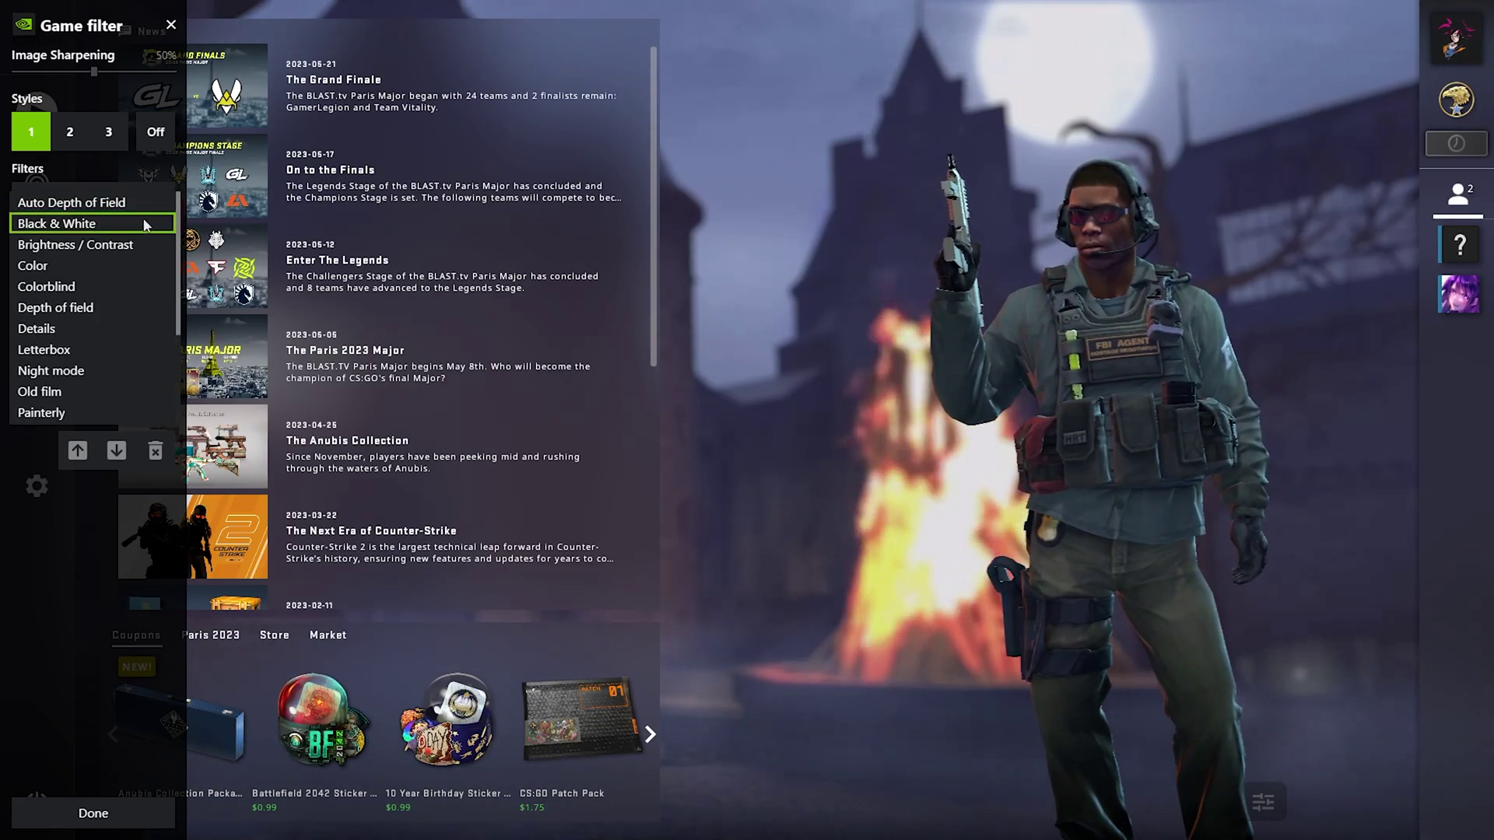
click(49, 265)
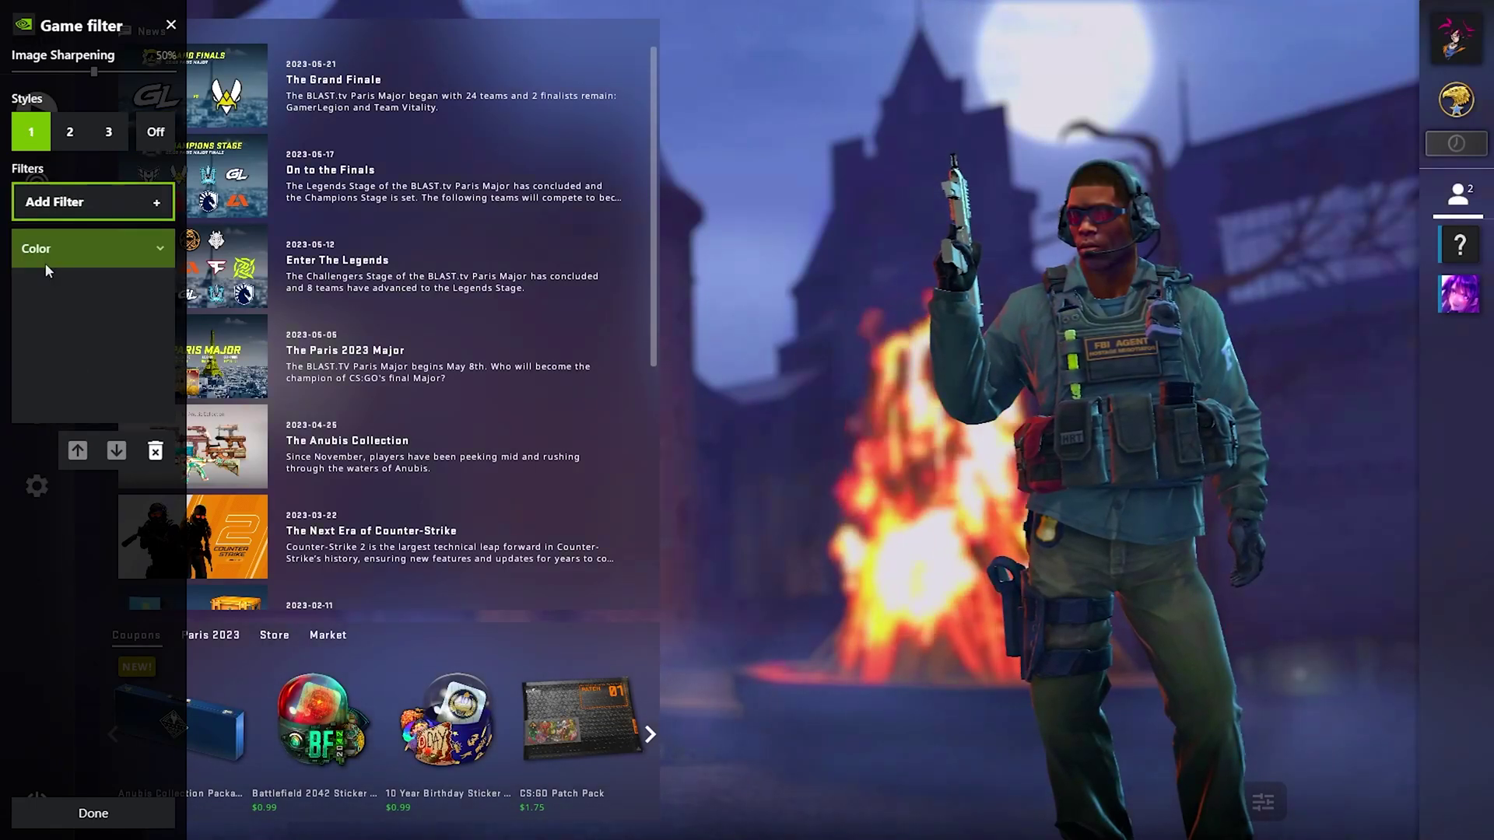
Set the Color filter's Temperature to -32 and Tint Intensity to 8%
click(158, 249)
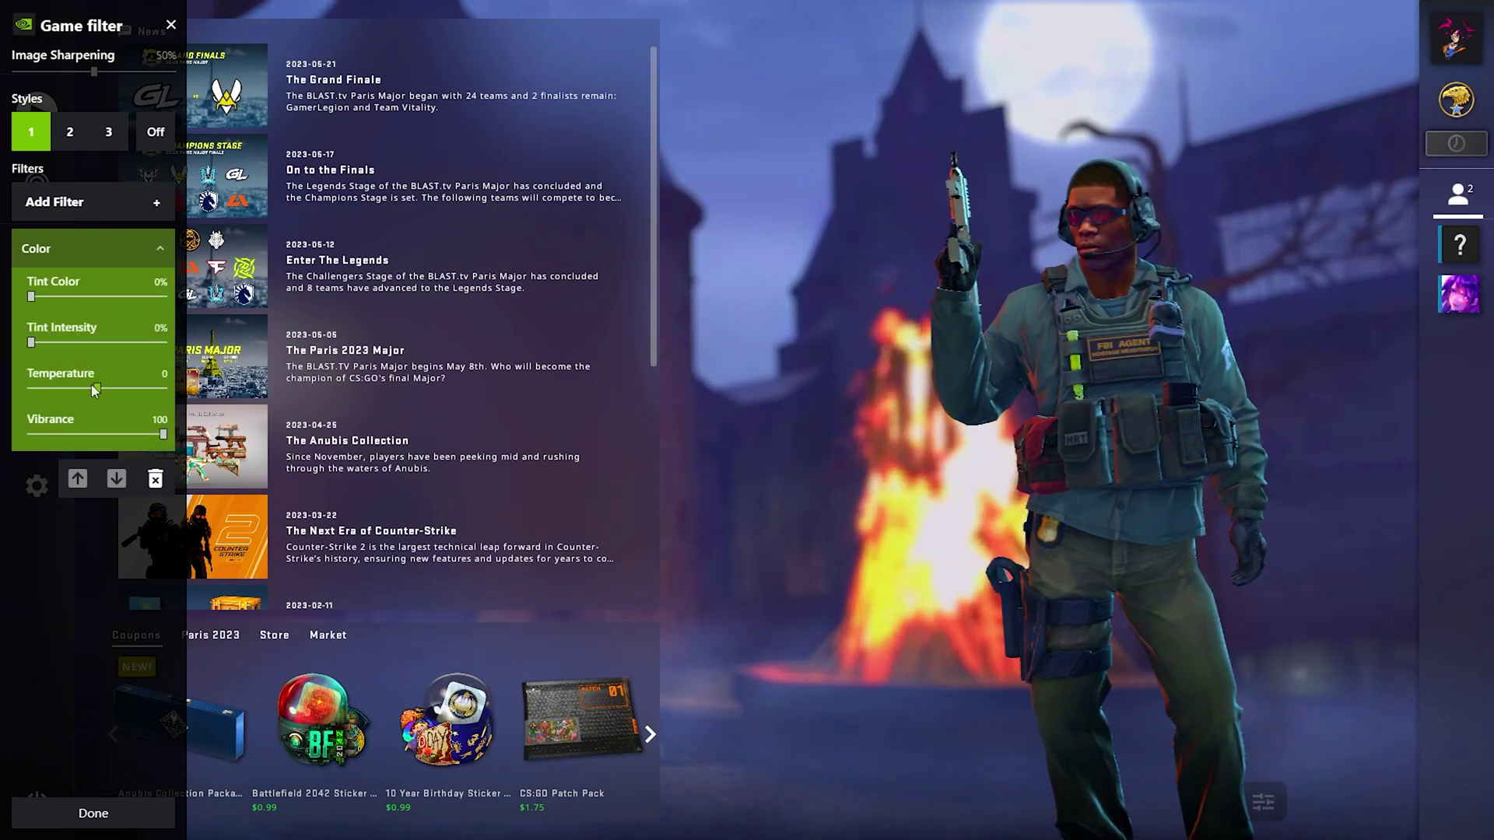
mouse_move(96, 386)
mouse_down()
mouse_move(109, 387)
mouse_move(85, 389)
mouse_up()
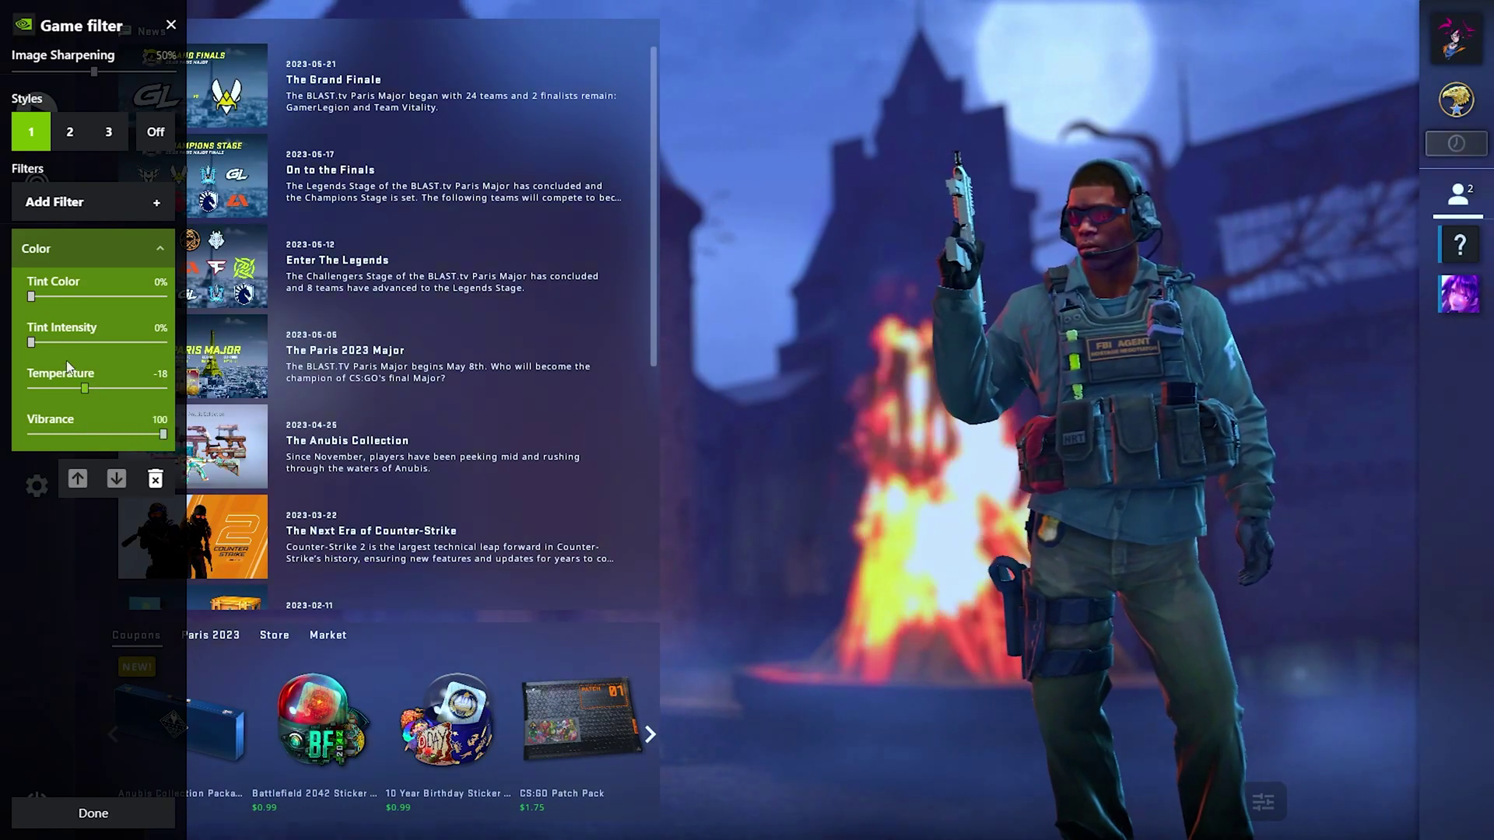
drag(37, 347, 138, 300)
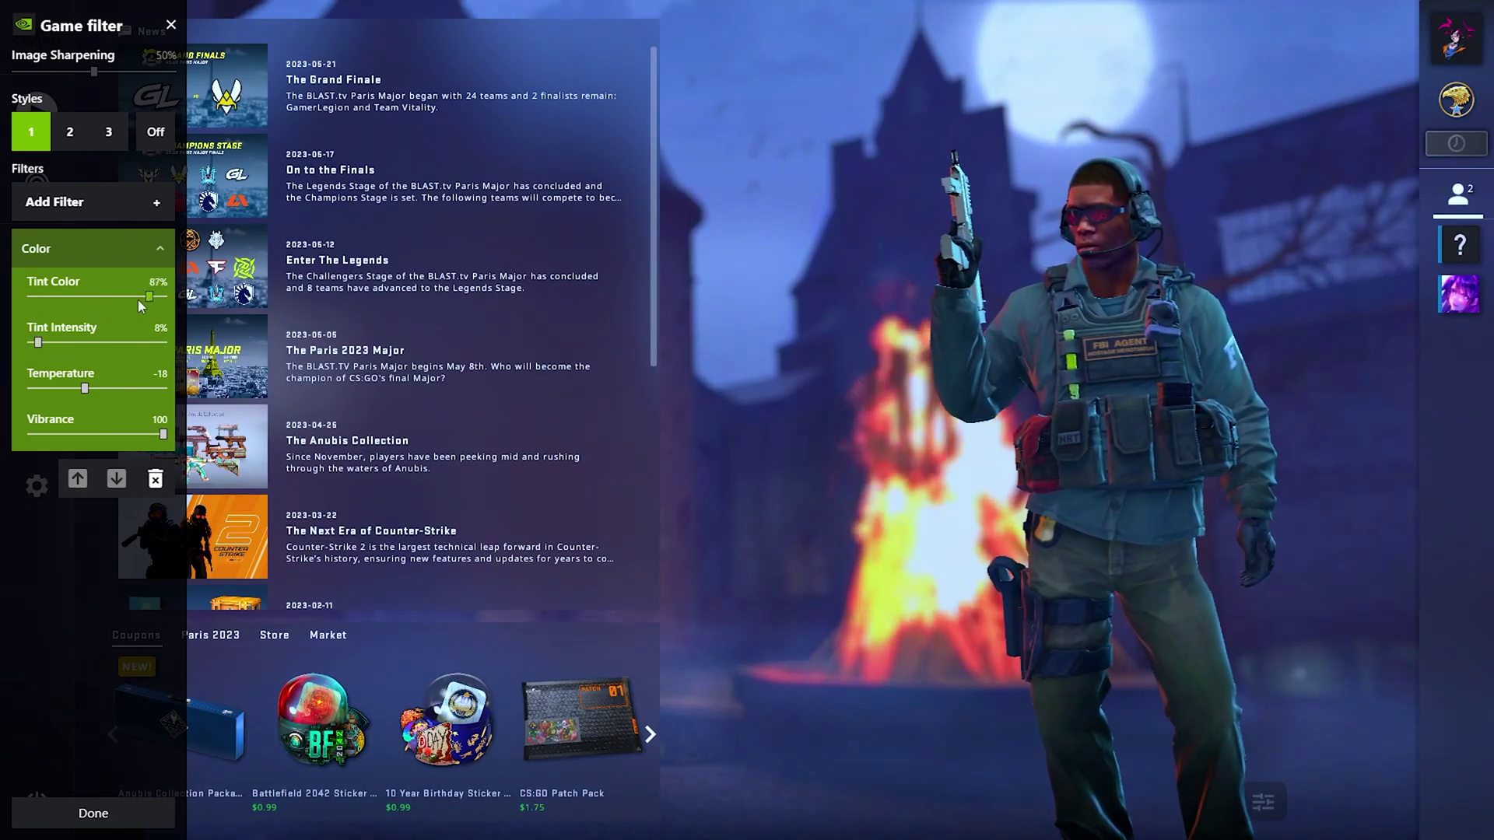
mouse_move(78, 390)
mouse_down()
mouse_move(124, 389)
mouse_move(74, 393)
mouse_up()
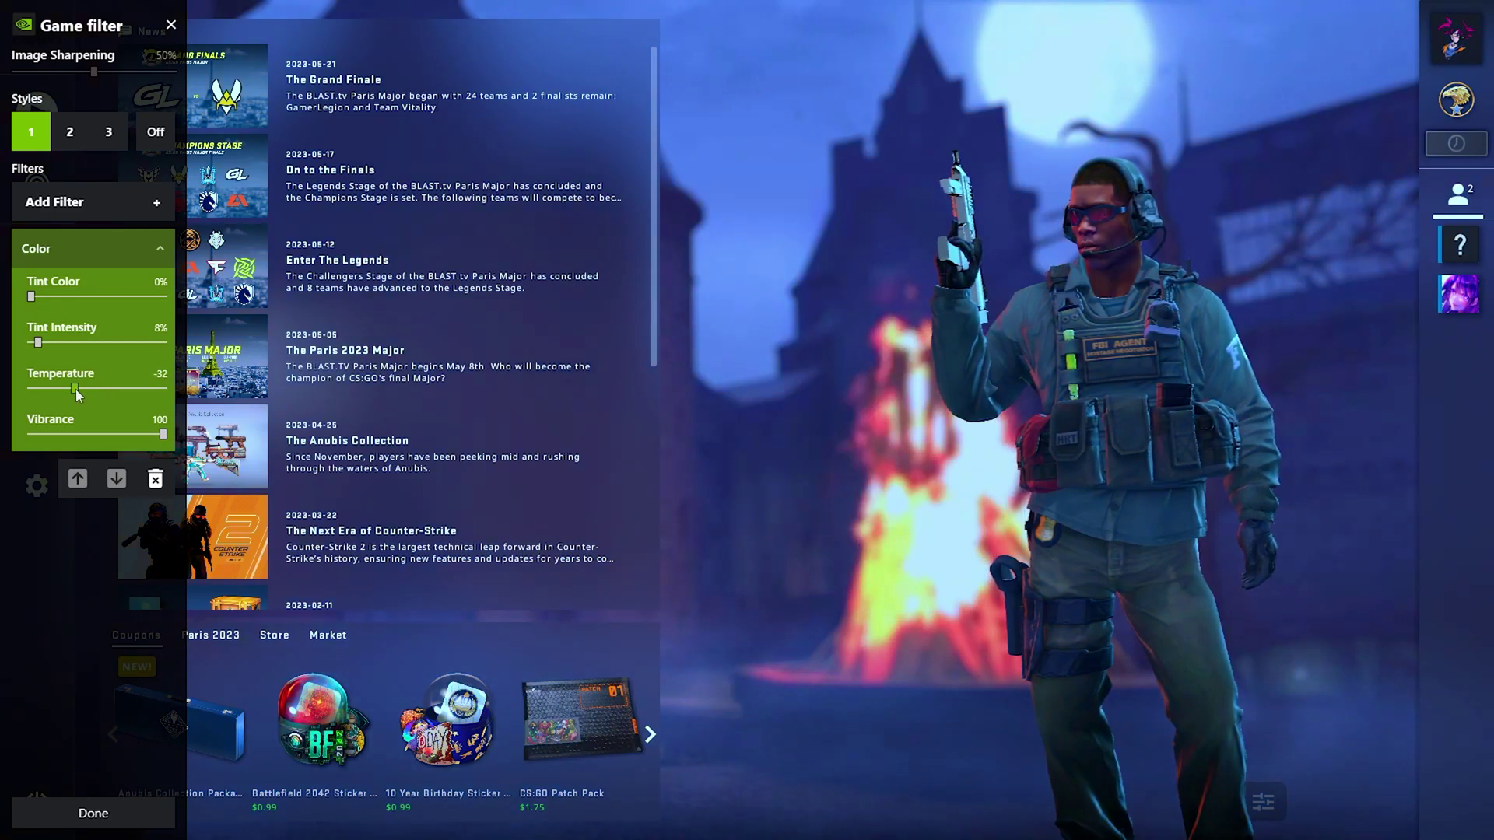
Collapse the Color filter and add a Brightness / Contrast filter below it
click(138, 246)
click(152, 209)
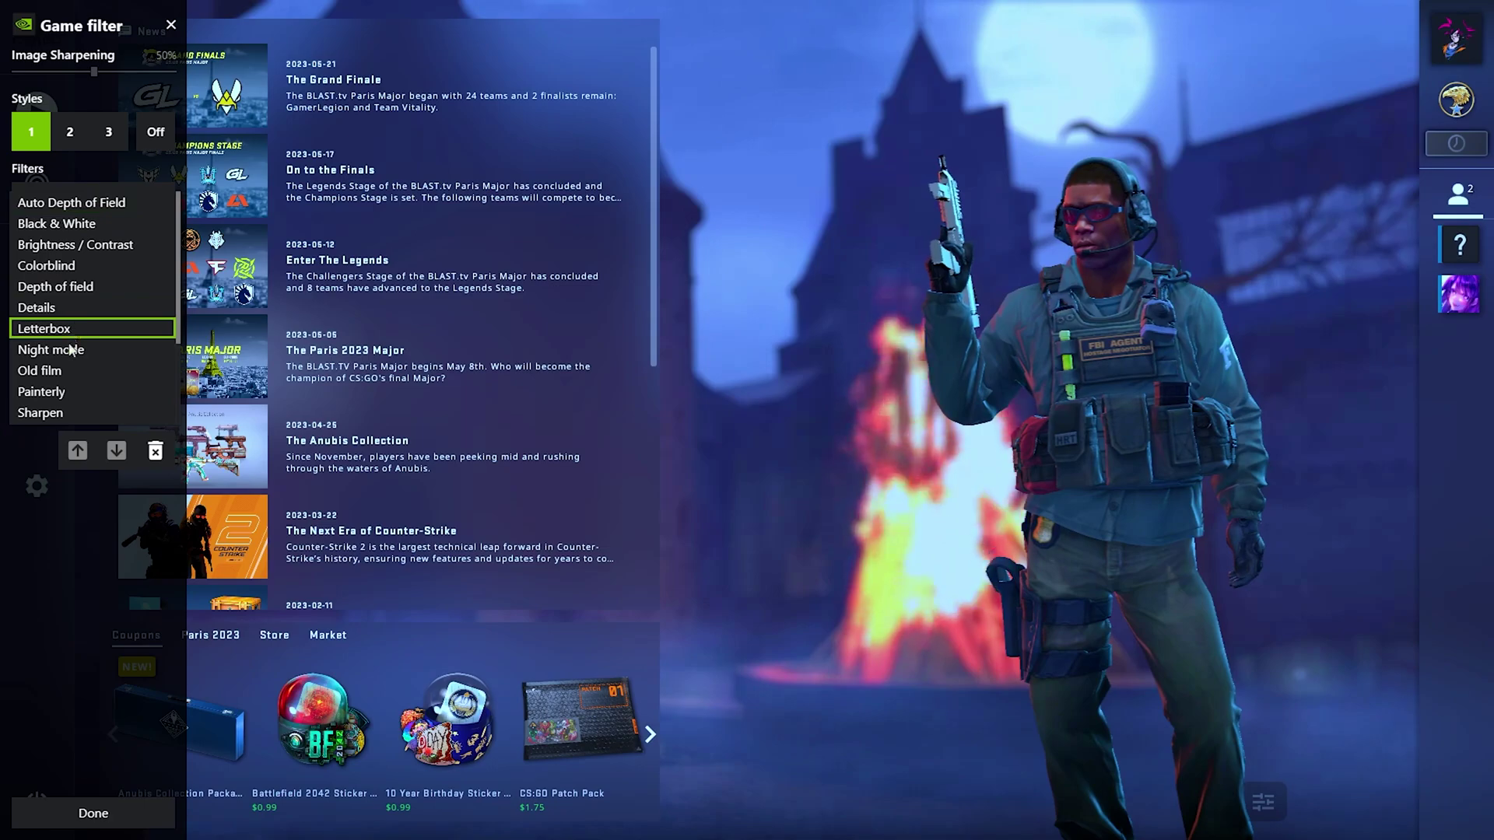
click(66, 246)
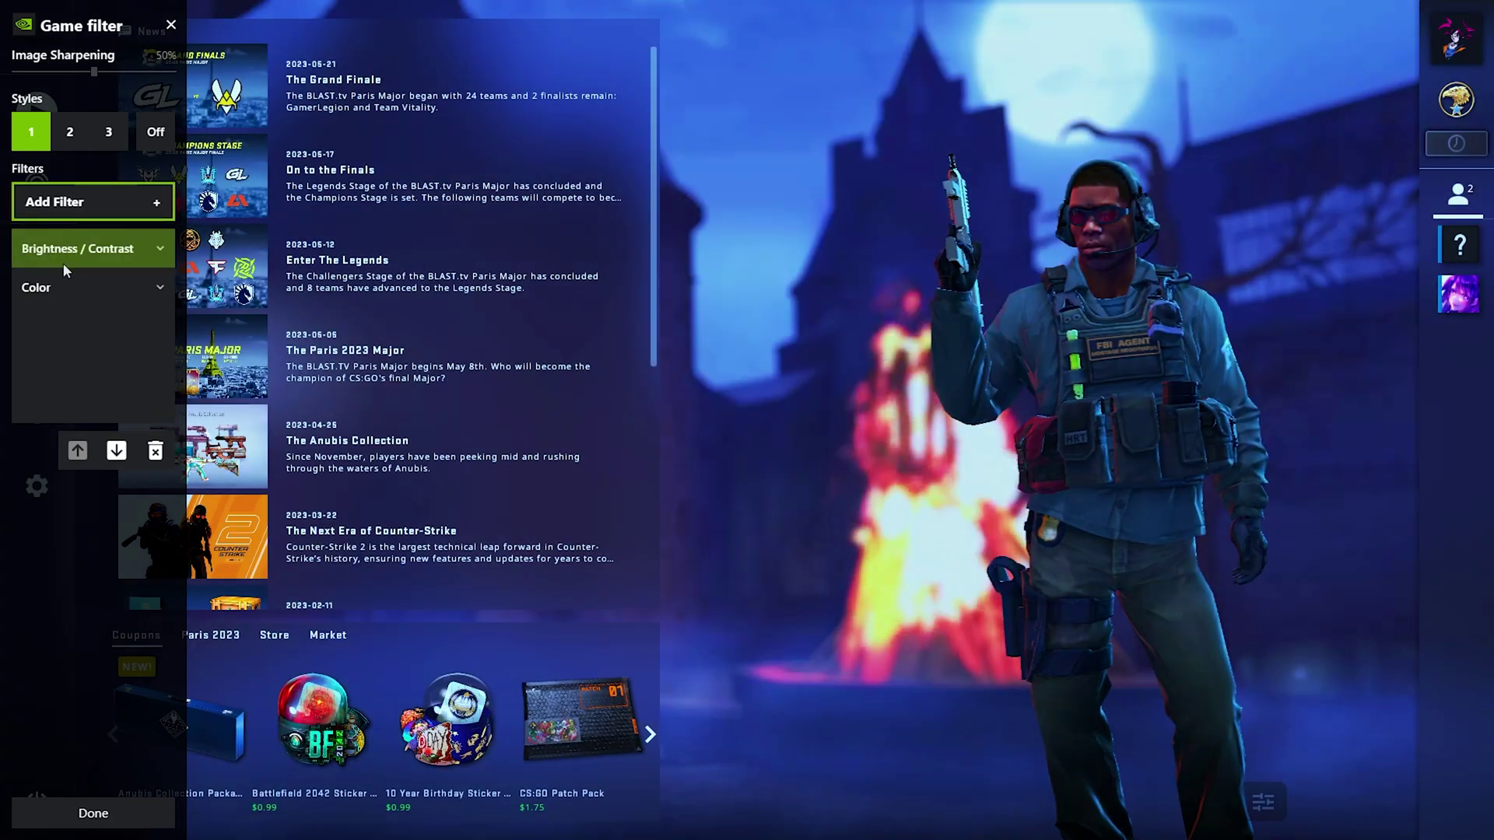
click(151, 249)
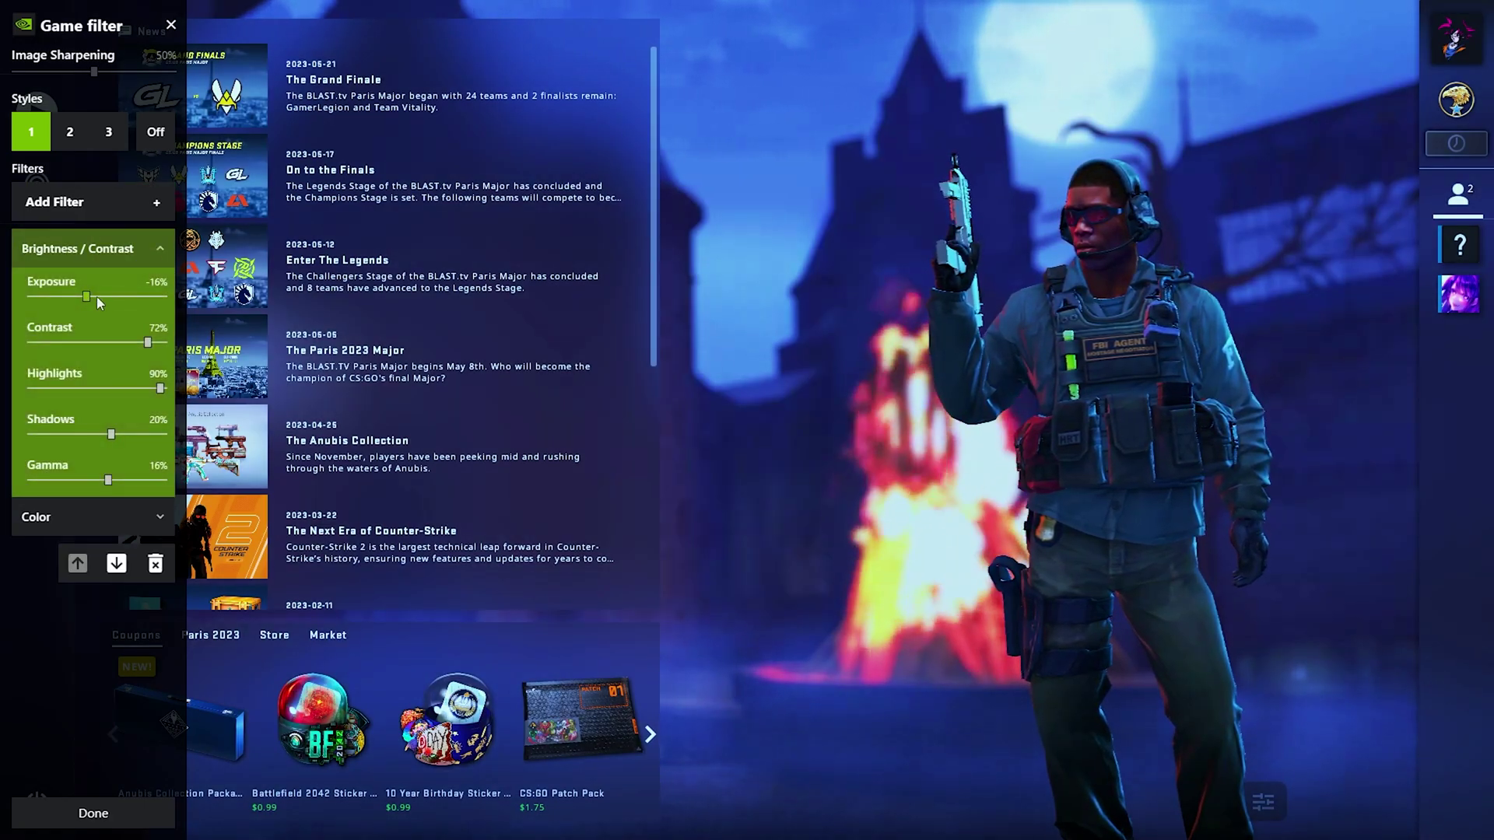
Set Brightness / Contrast to Exposure 10%, Contrast 100%, Highlights 30%, Shadows 48%
drag(140, 340, 118, 389)
mouse_move(109, 476)
mouse_down()
mouse_move(180, 496)
mouse_move(91, 490)
mouse_move(109, 491)
mouse_up()
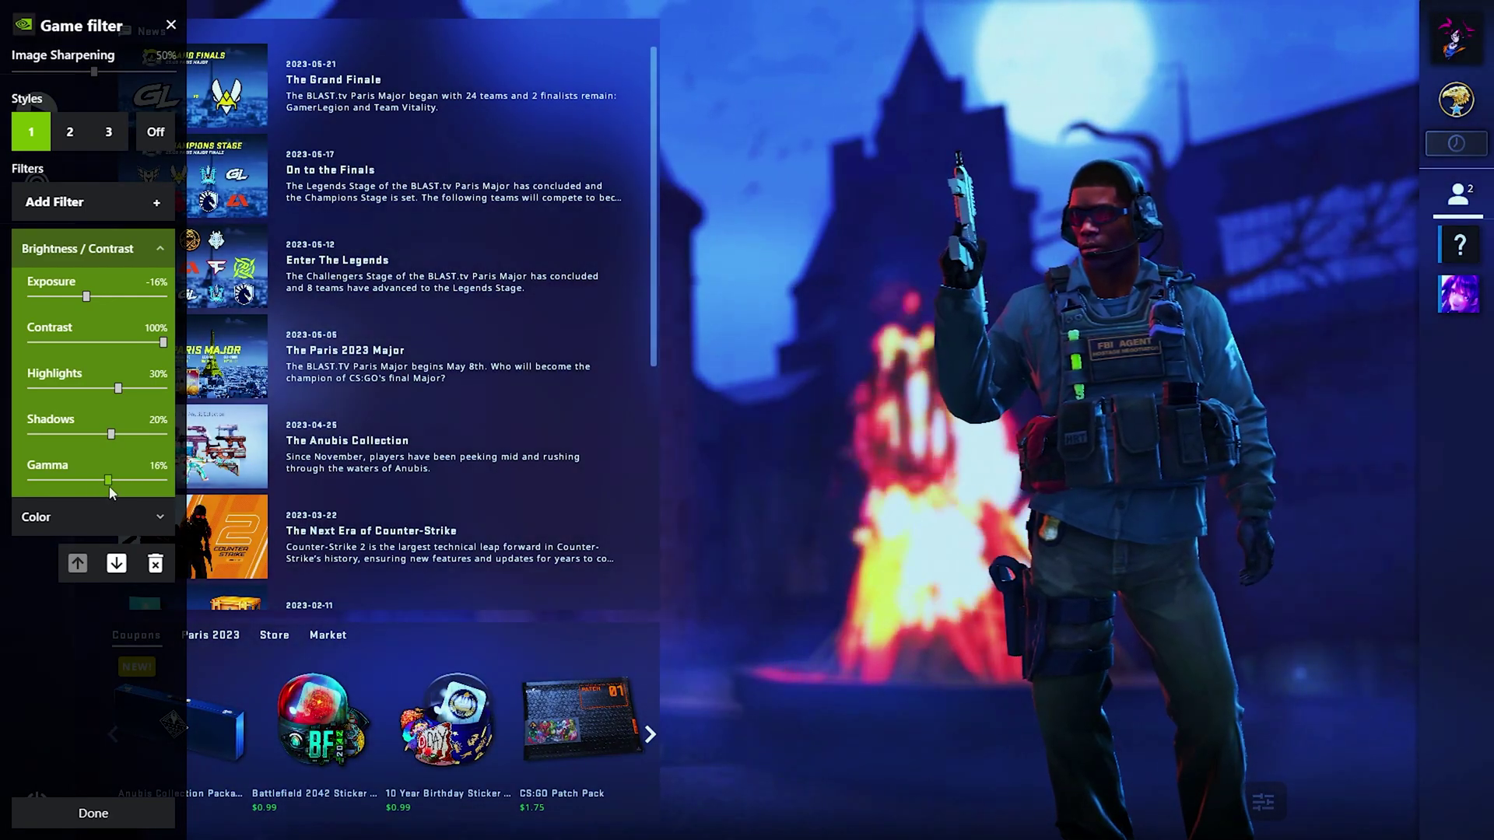
mouse_move(112, 434)
mouse_down()
mouse_move(144, 436)
mouse_move(130, 436)
mouse_up()
drag(87, 296, 105, 296)
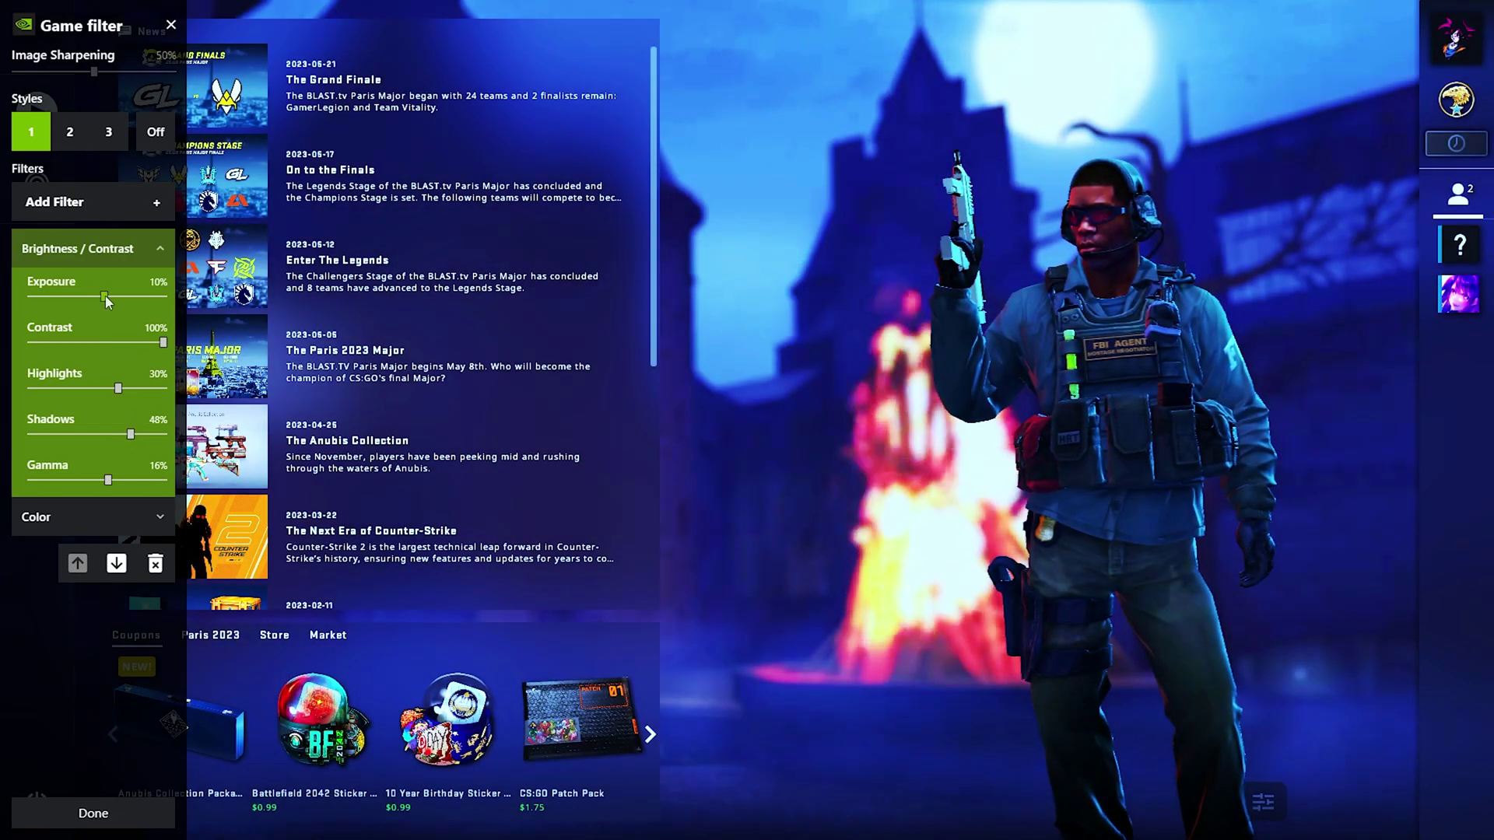
click(143, 250)
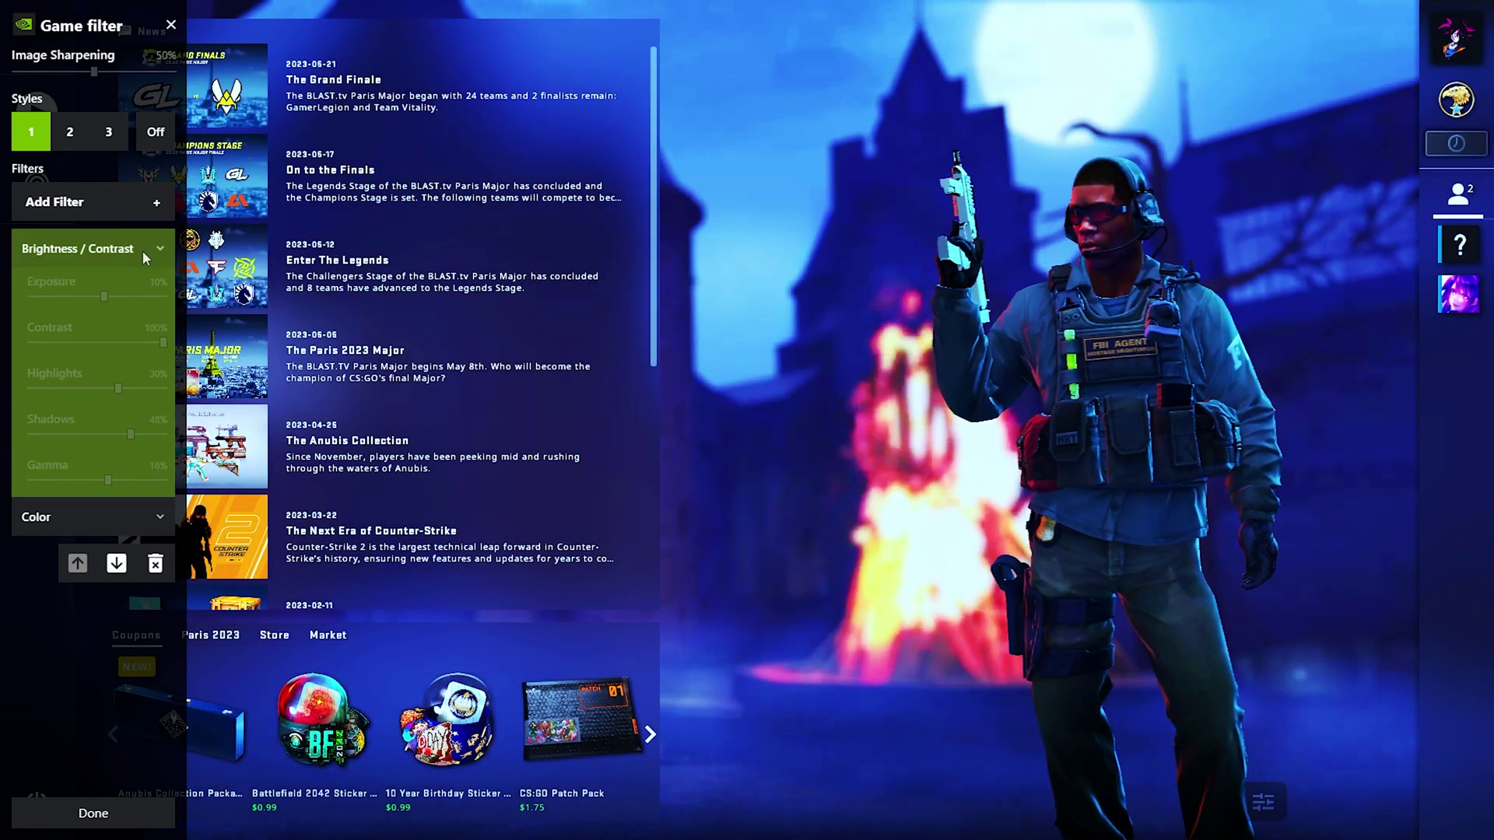
Add a Details filter to the game filter stack
click(159, 207)
scroll(70, 334, down, 3)
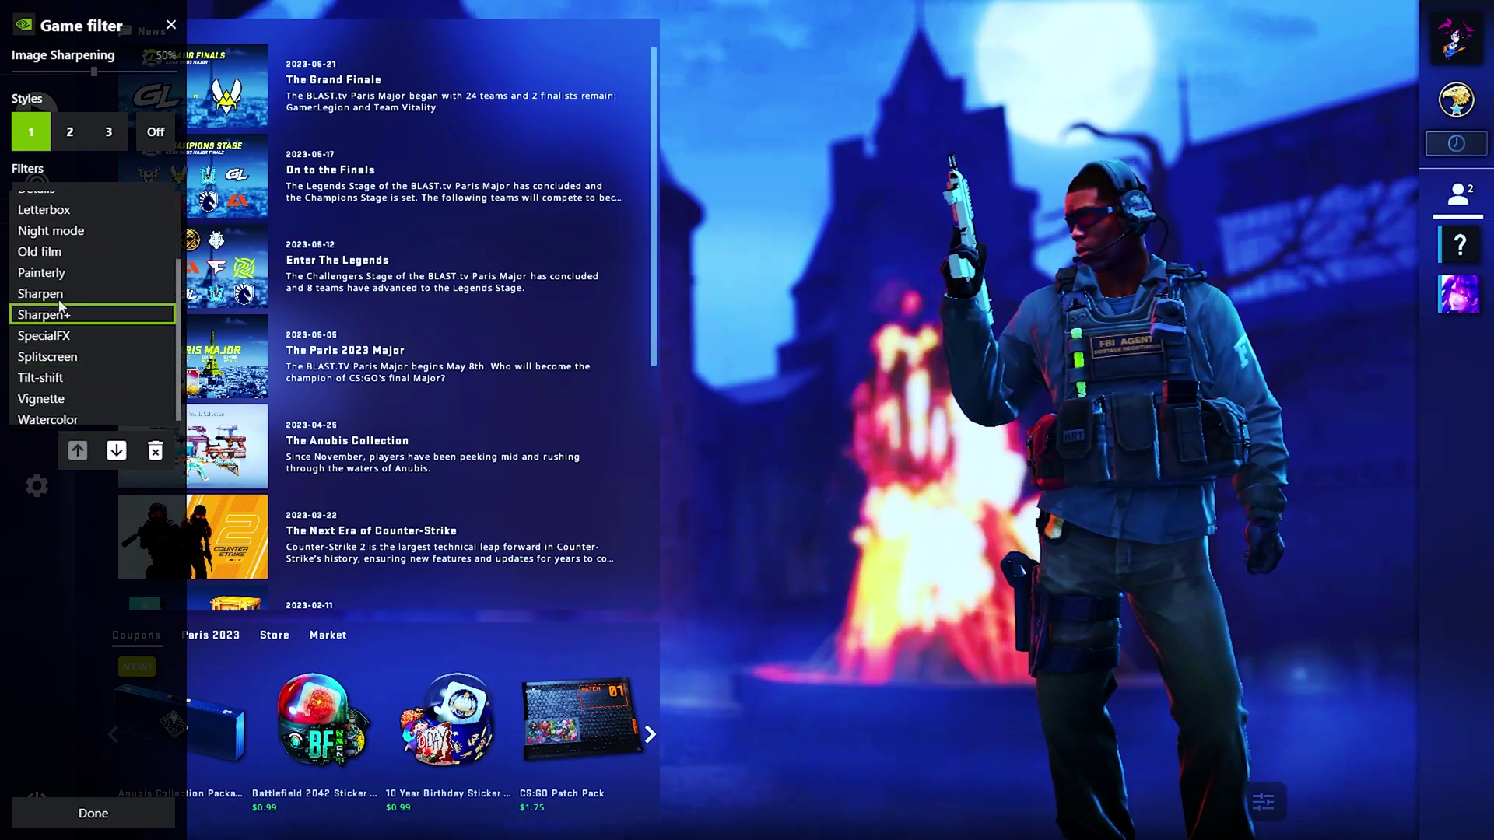
scroll(54, 304, up, 3)
click(53, 264)
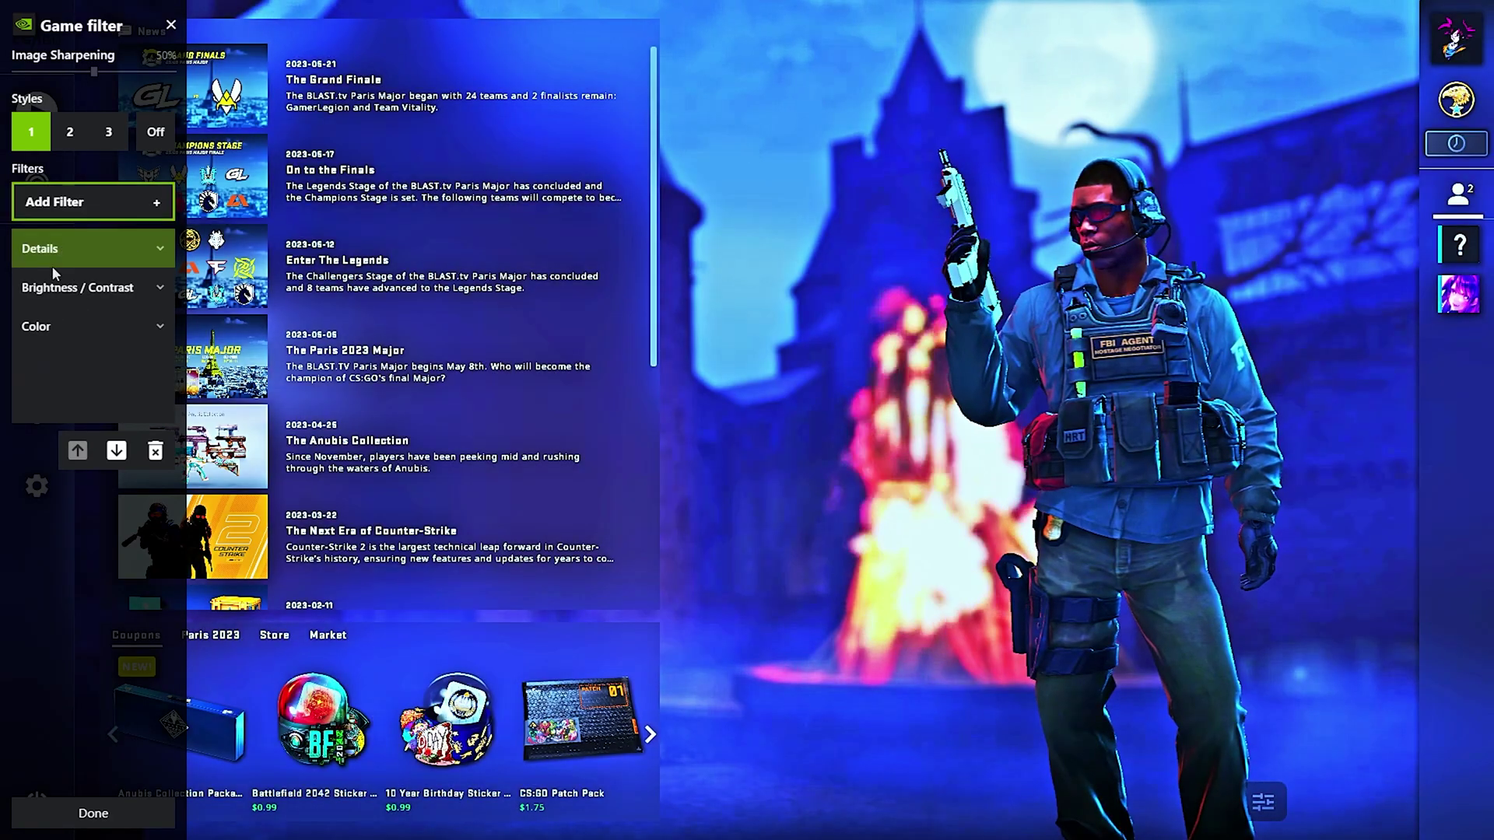
click(137, 256)
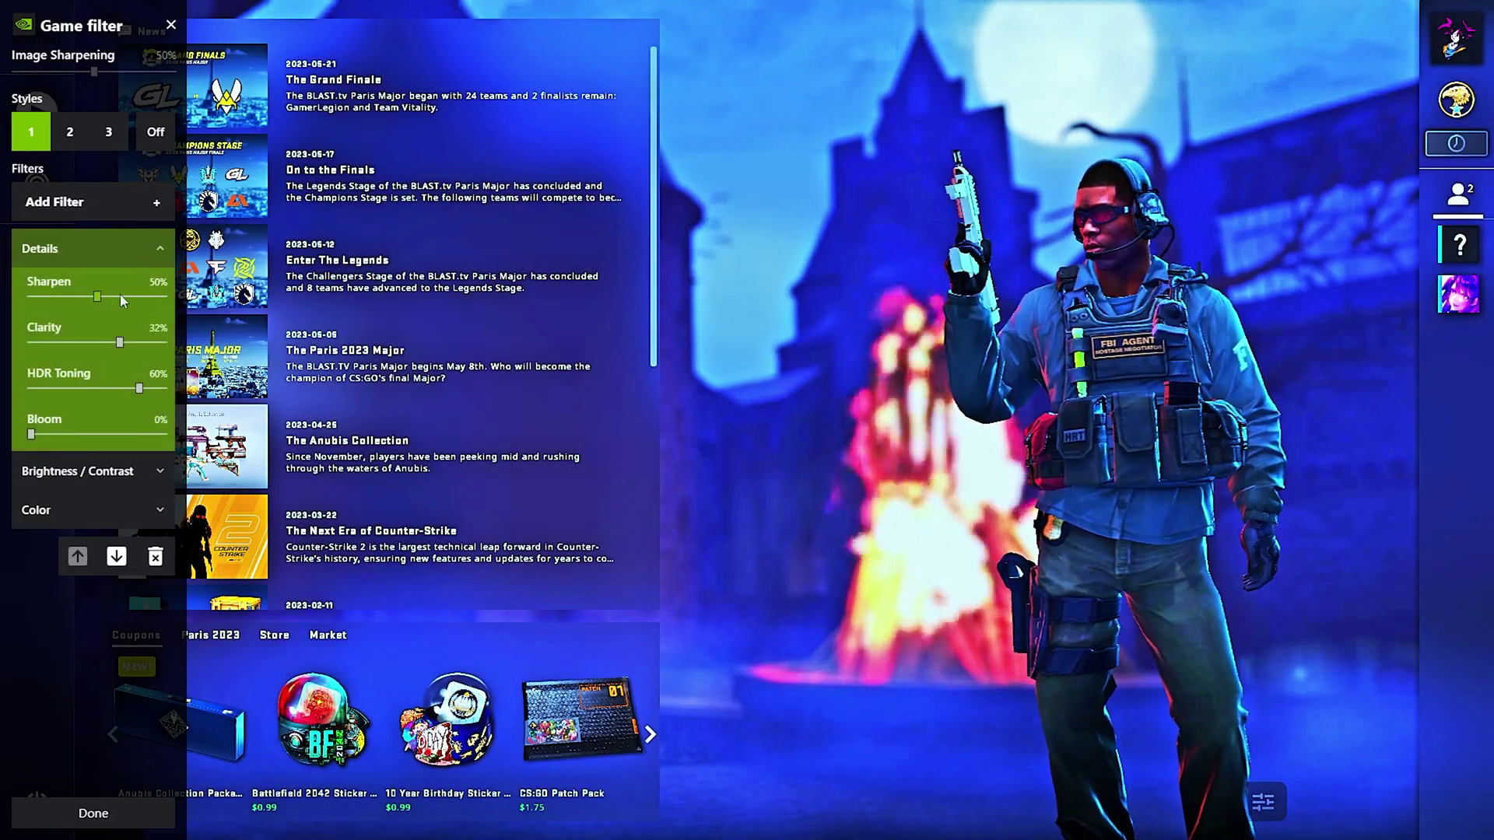
Set the Details filter to Sharpen 57%, Clarity -6%, HDR Toning 20% and Bloom 0%
drag(76, 297, 85, 345)
click(122, 343)
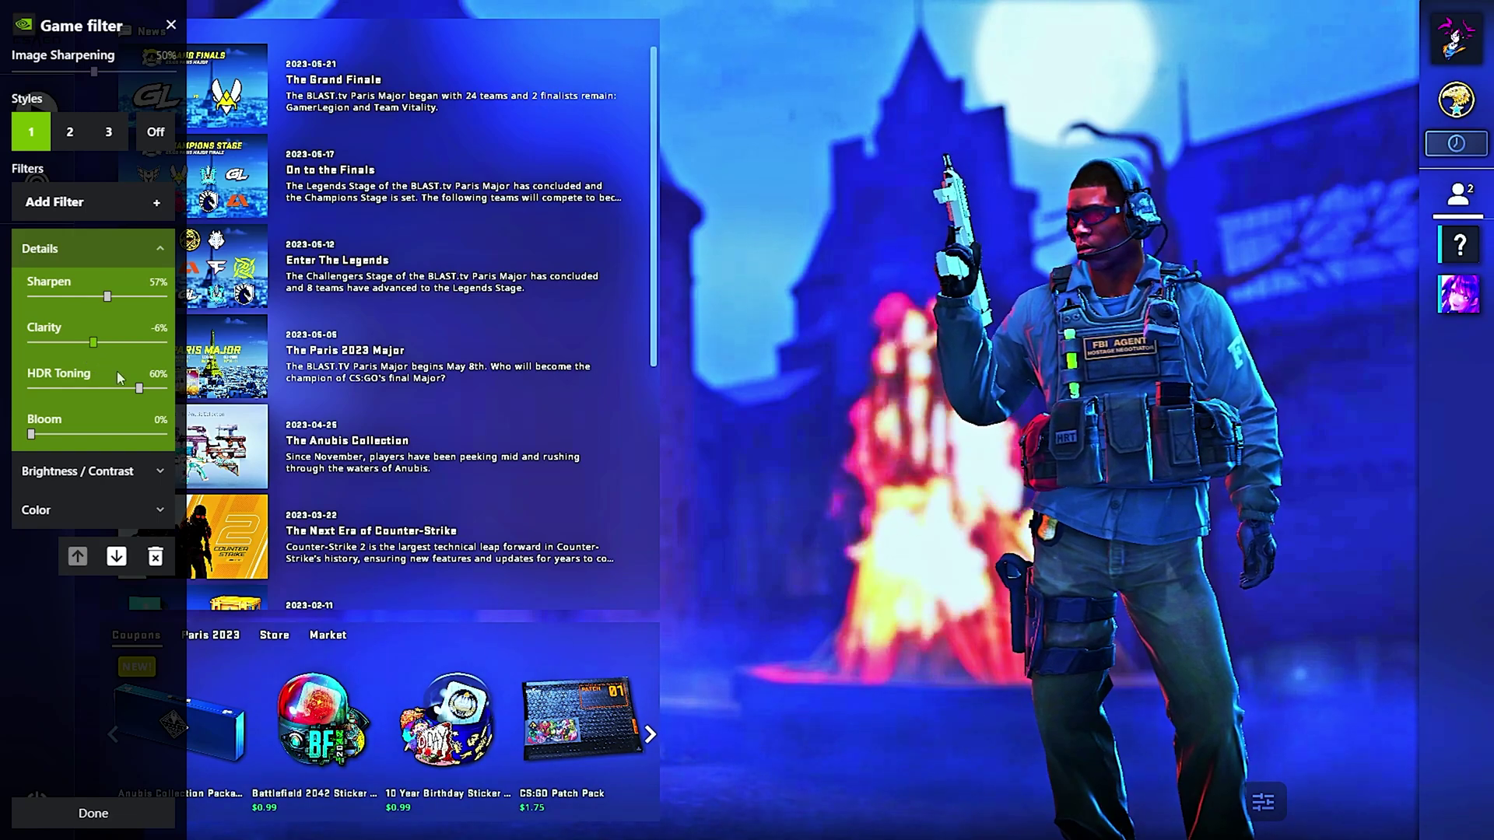
drag(138, 387, 104, 391)
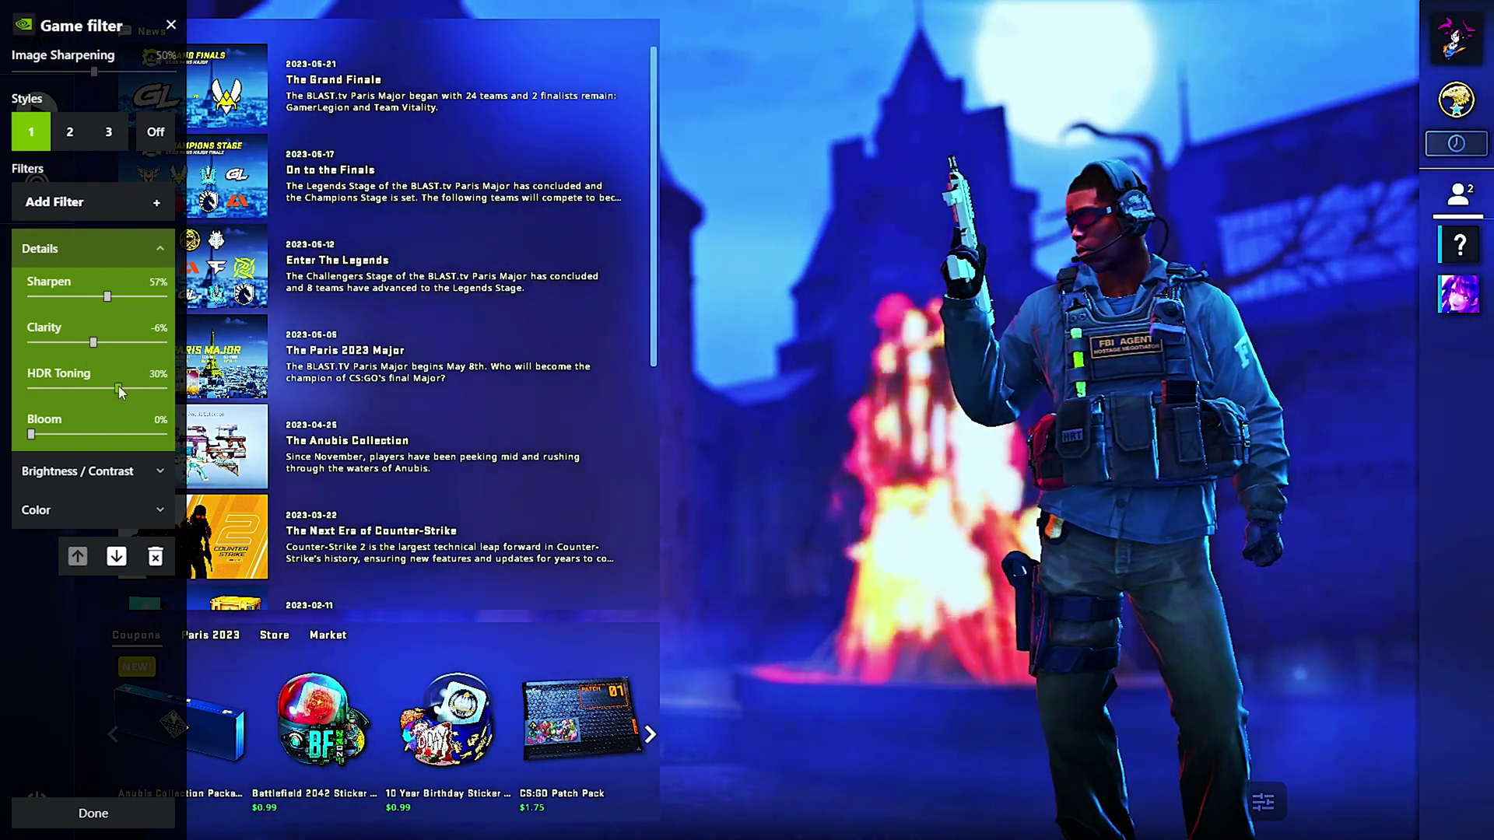
click(58, 434)
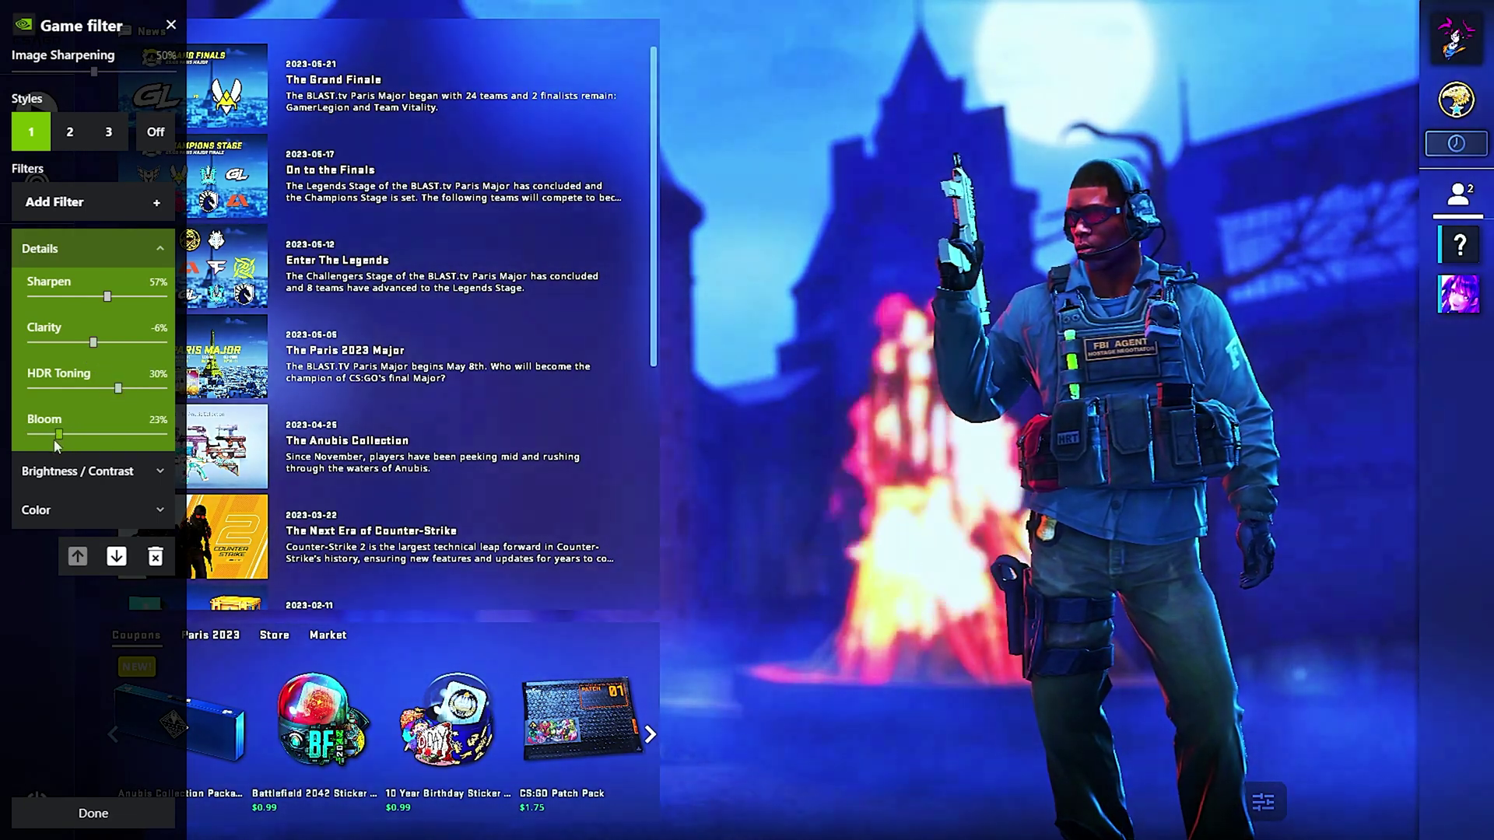
drag(55, 441, 31, 434)
mouse_move(118, 388)
mouse_down()
mouse_move(88, 392)
mouse_move(110, 389)
mouse_up()
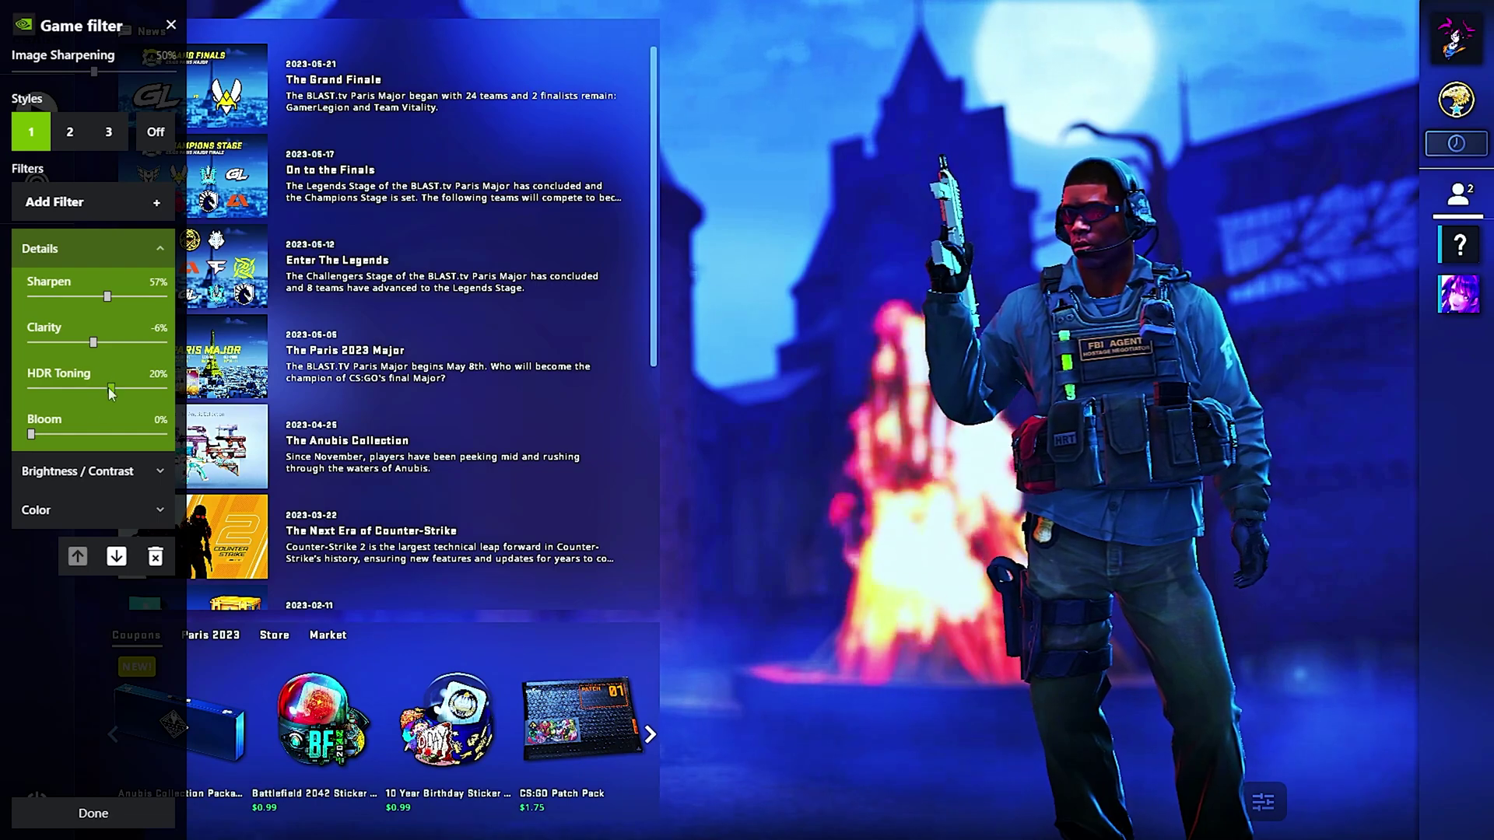
click(160, 249)
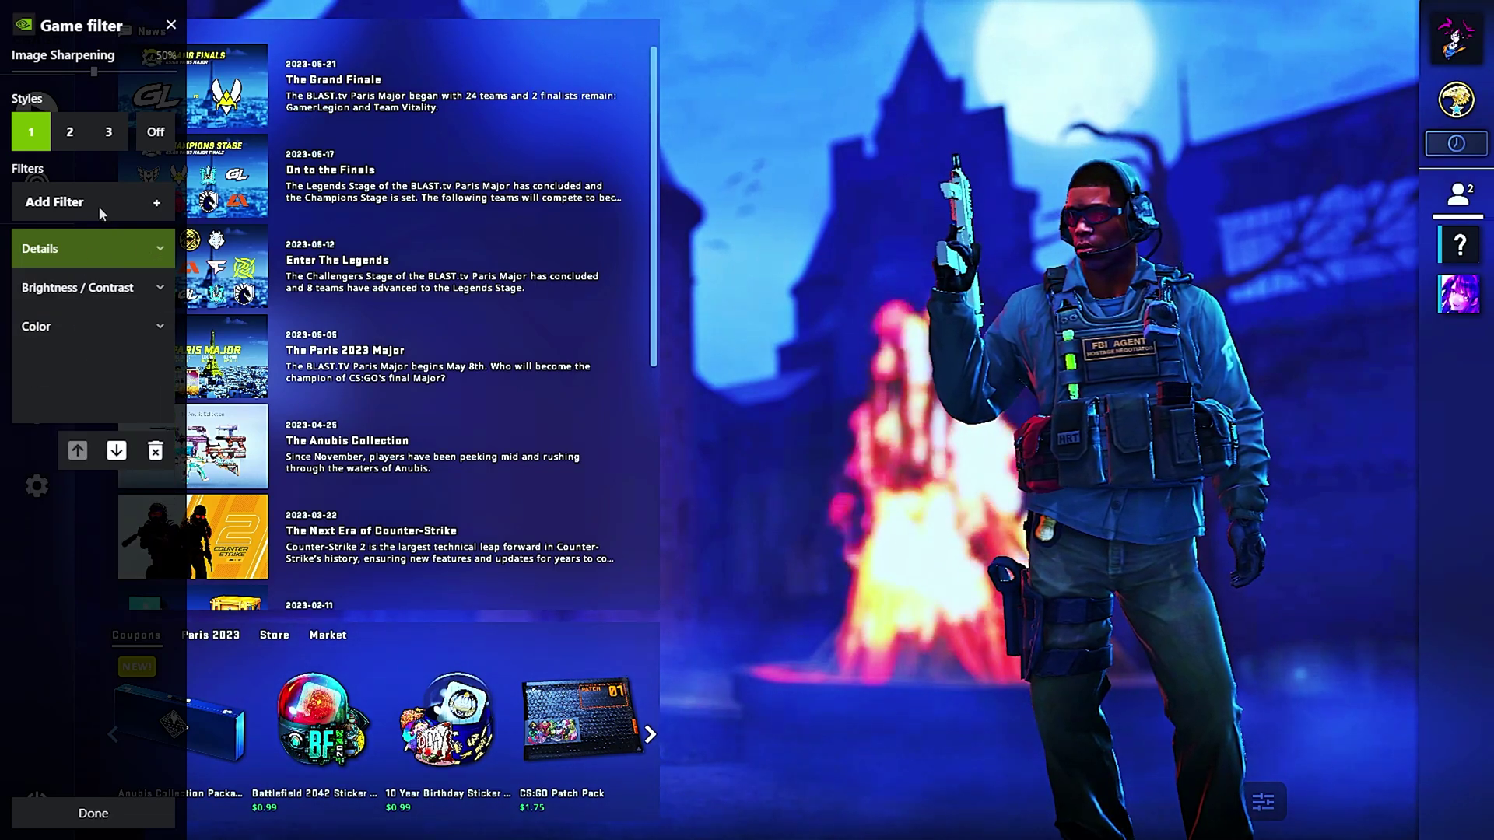
Close the filter panel and overlay, then queue a Dust II Deathmatch
click(170, 26)
click(935, 550)
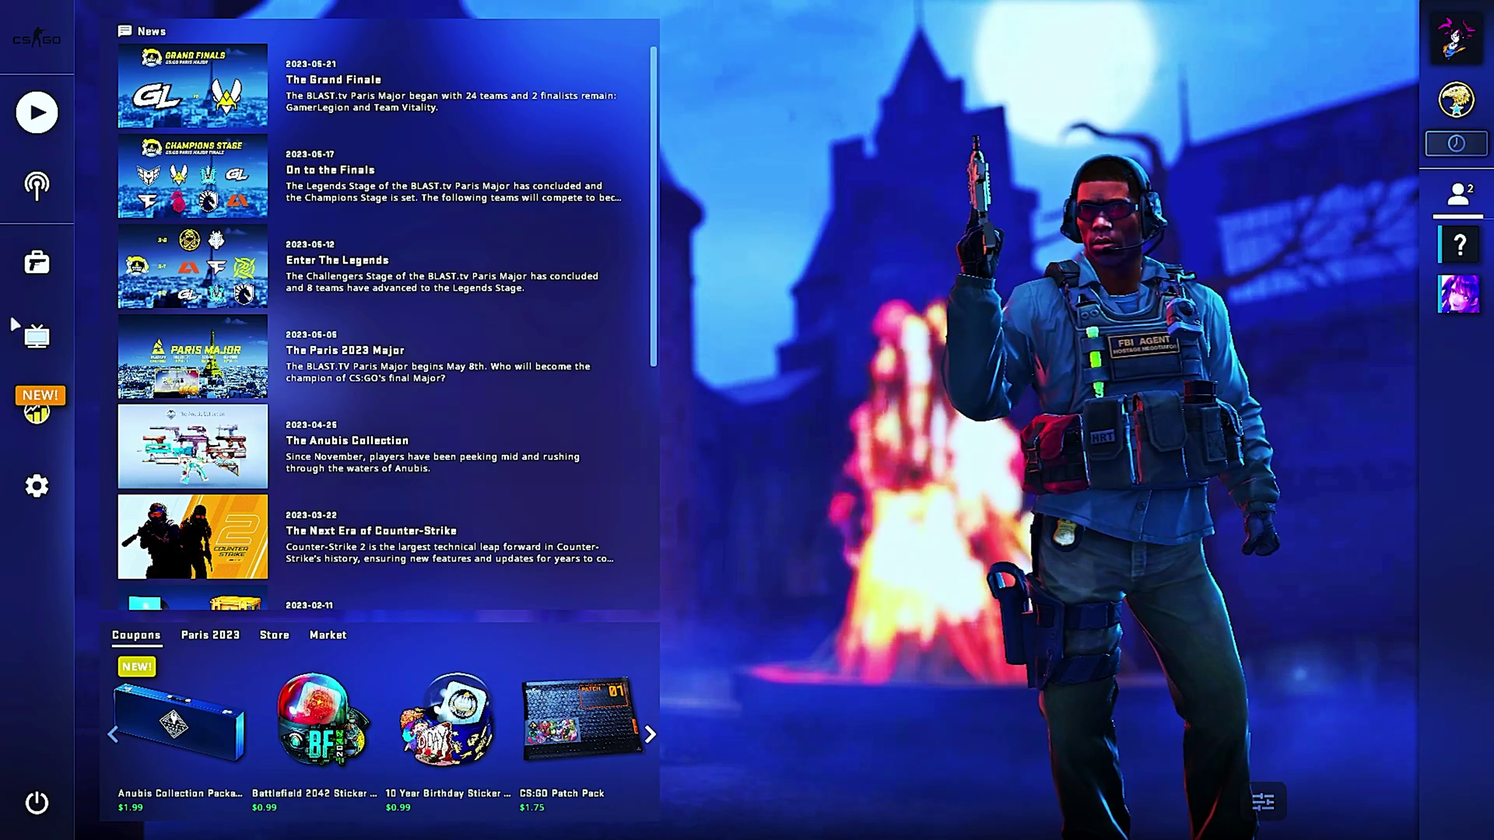
click(35, 111)
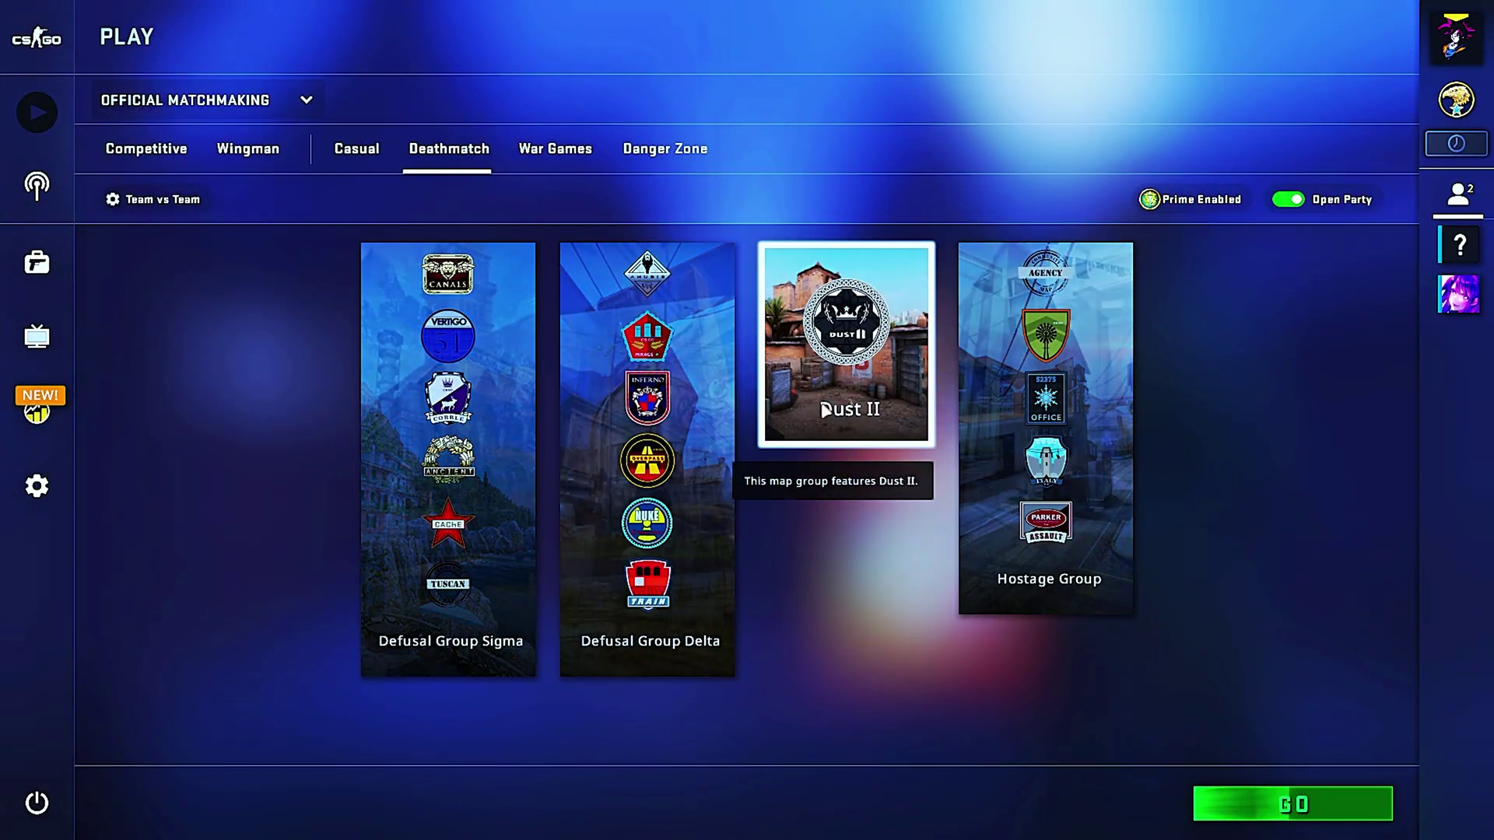
click(1290, 805)
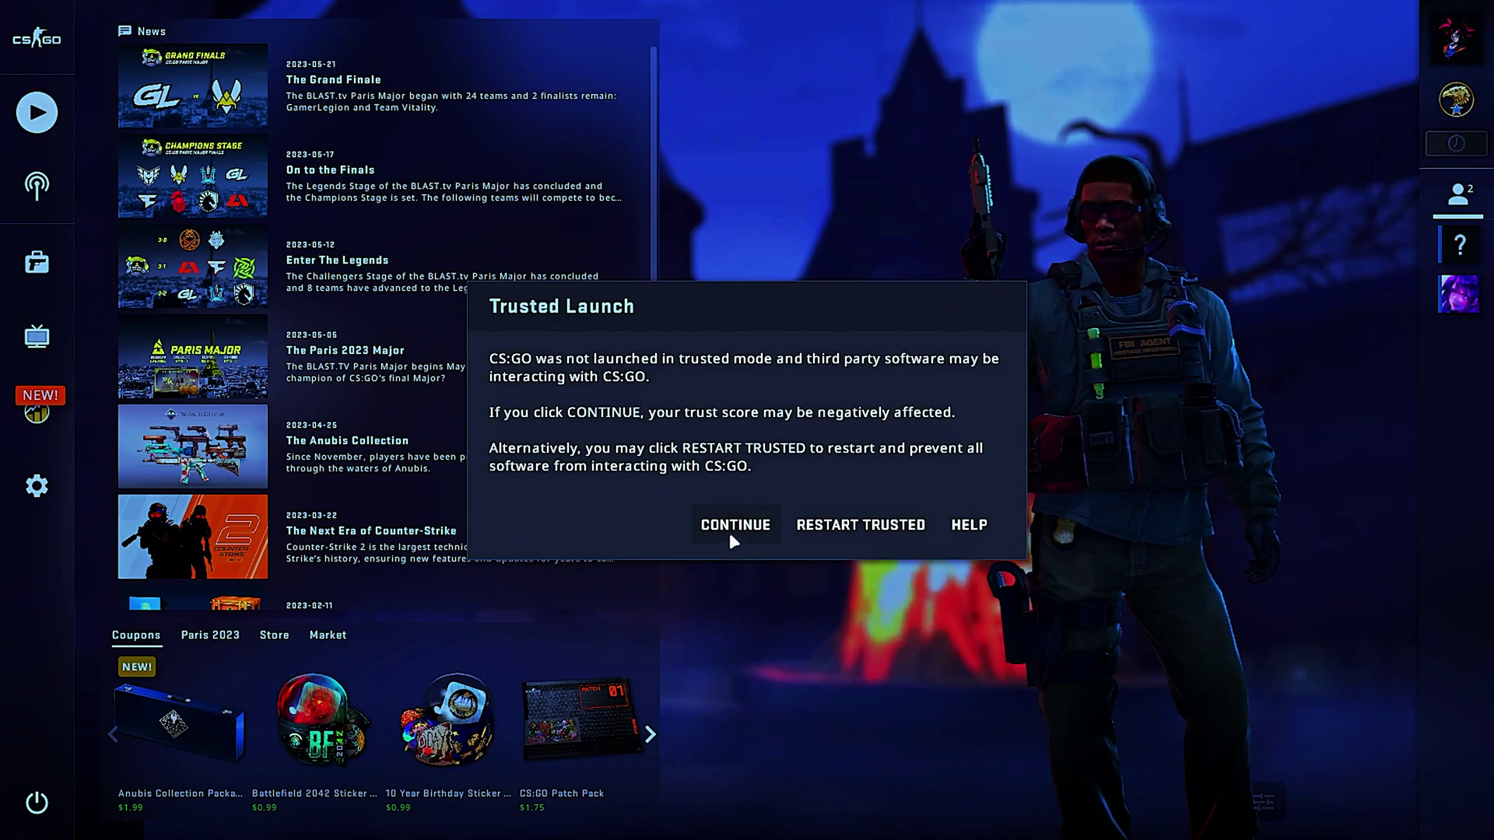
Accept the Trusted Launch warning and restart the Dust II Deathmatch search, returning home
click(730, 535)
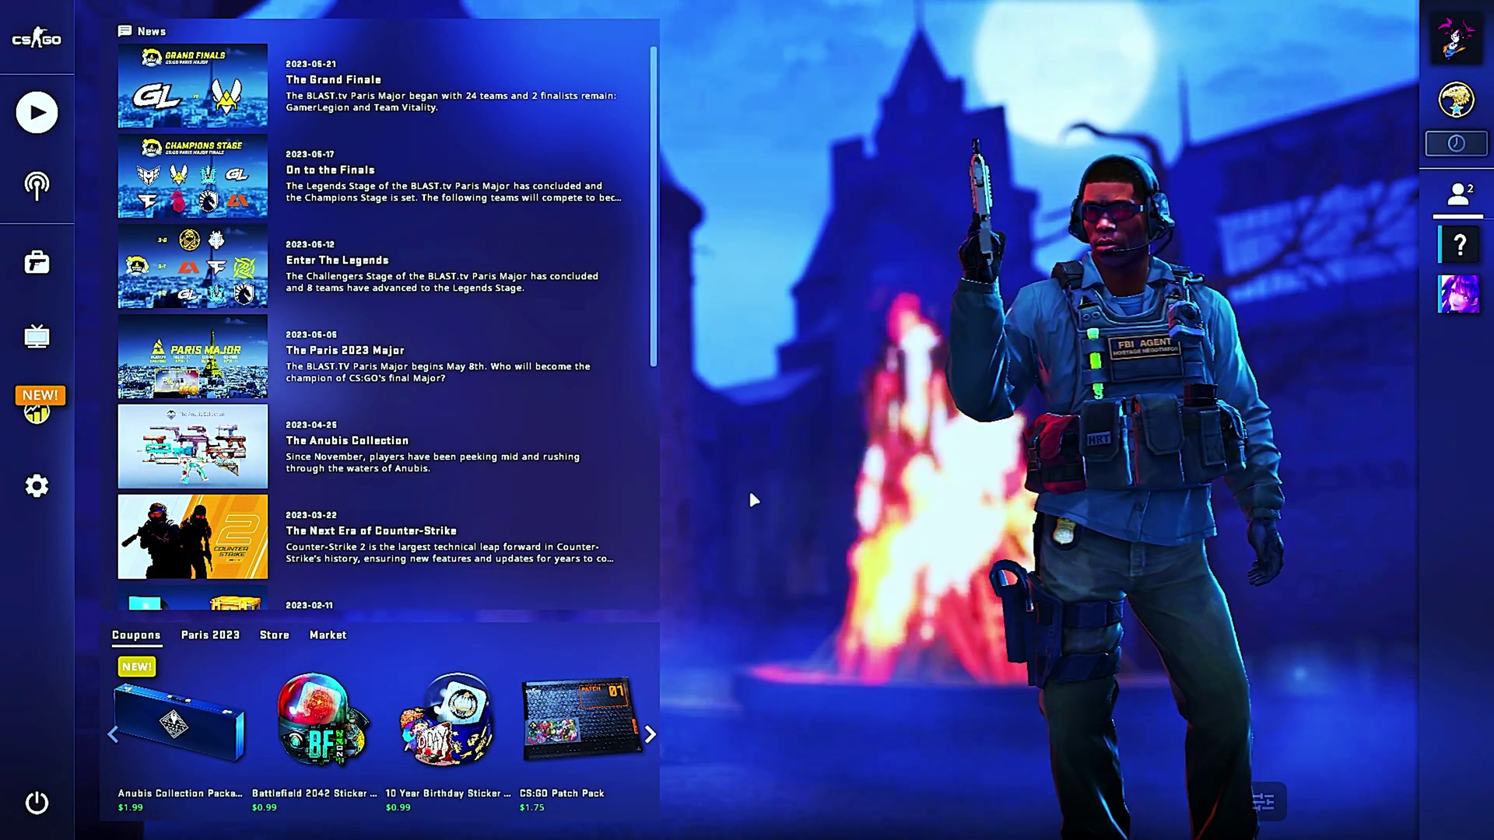
click(36, 112)
click(1276, 809)
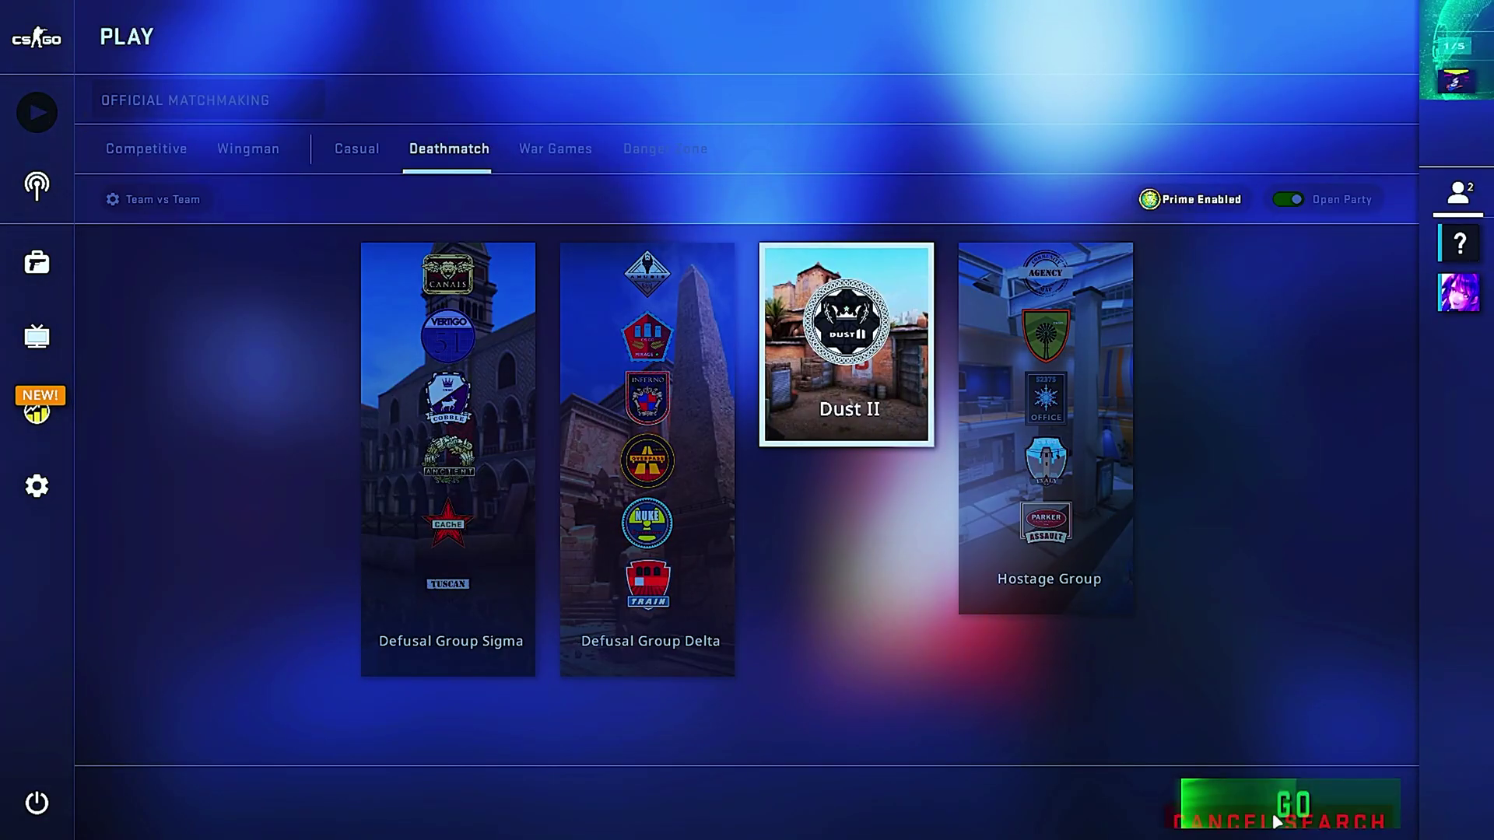
key(Escape)
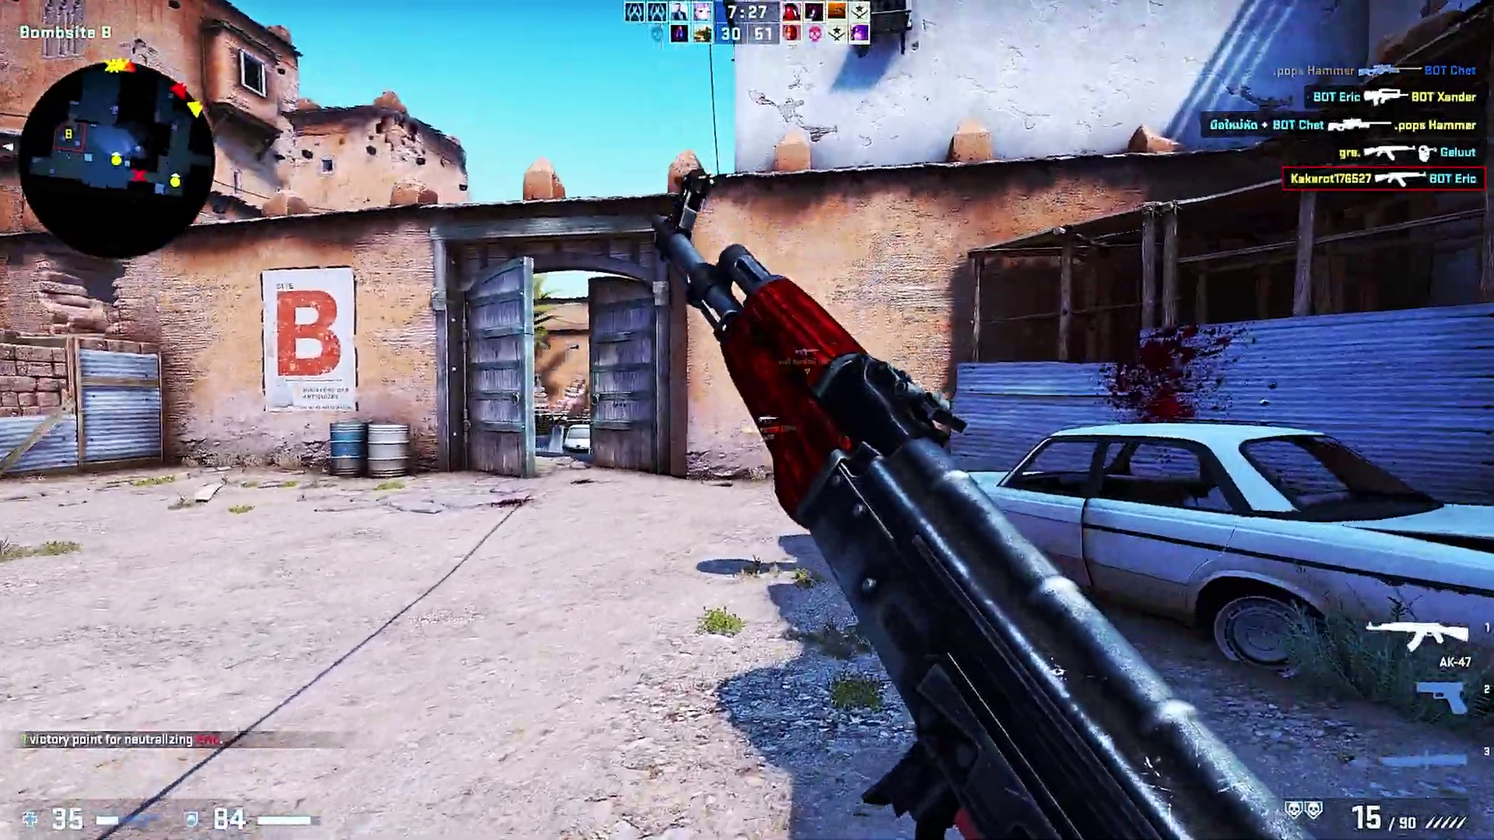
Inspect the rifle, push through B Doors on Dust II and shoot an enemy
key(f)
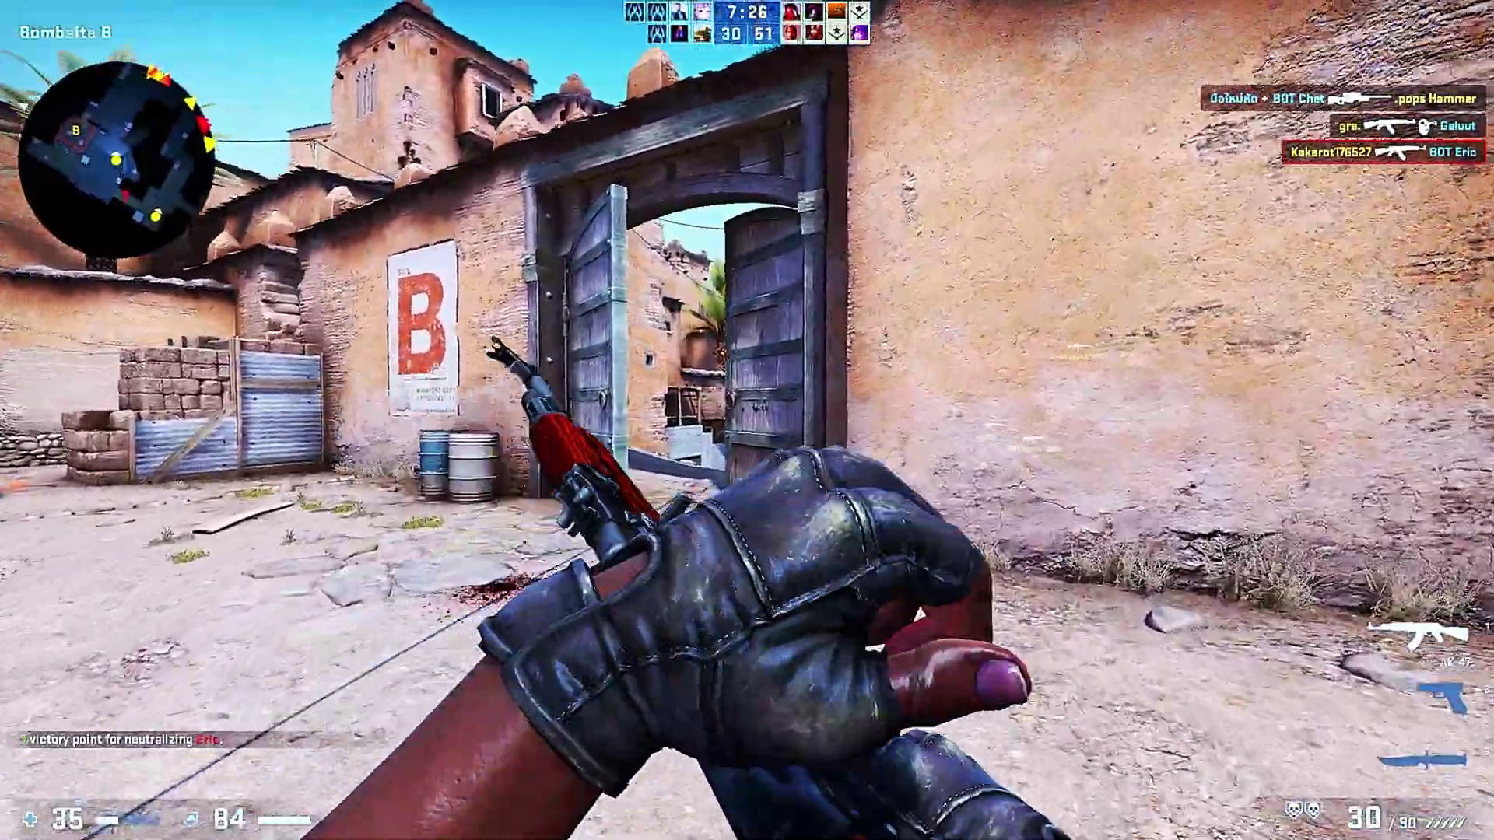
key(w)
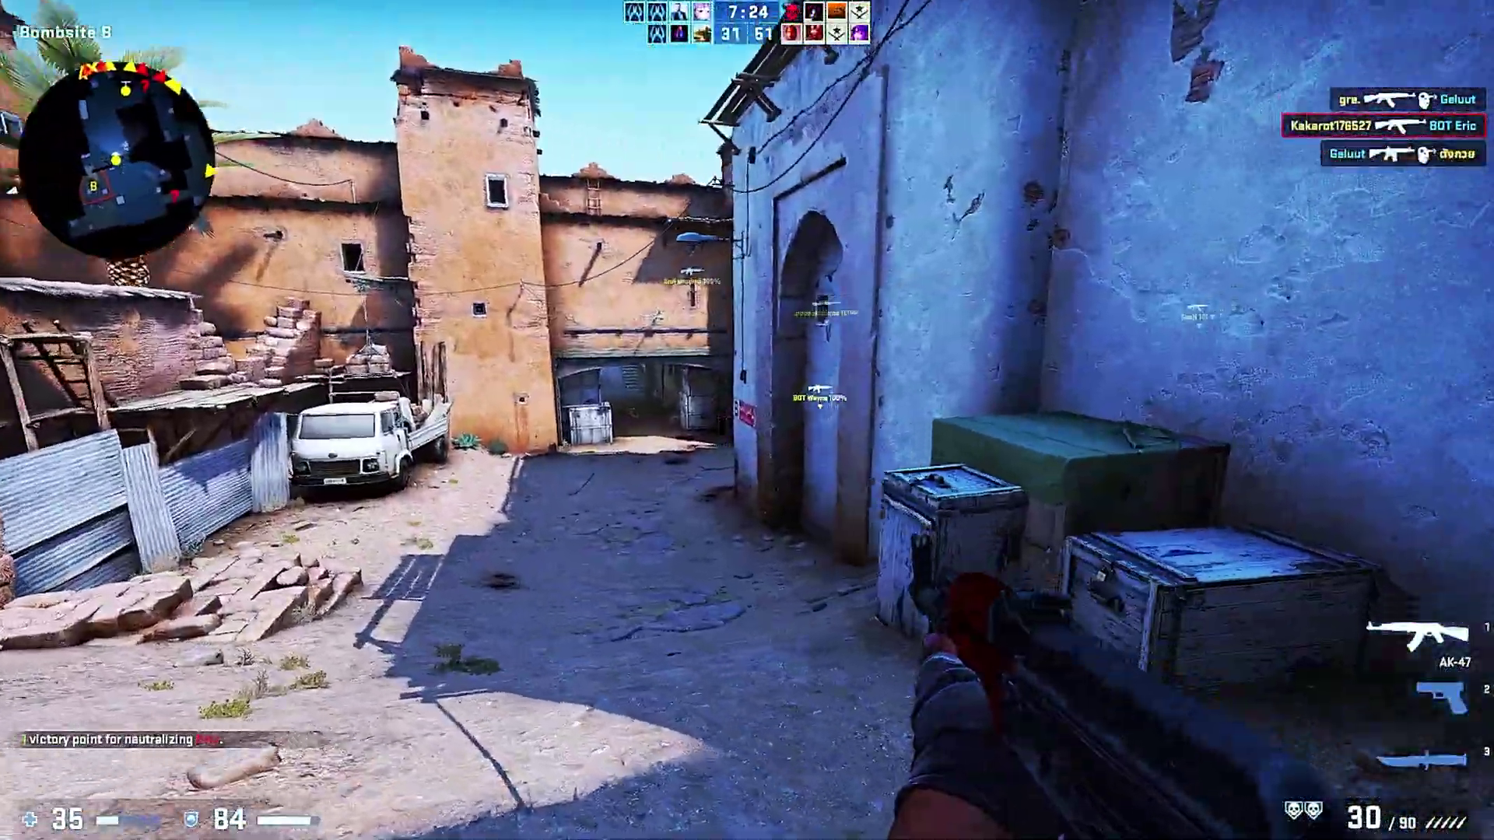
key(w)
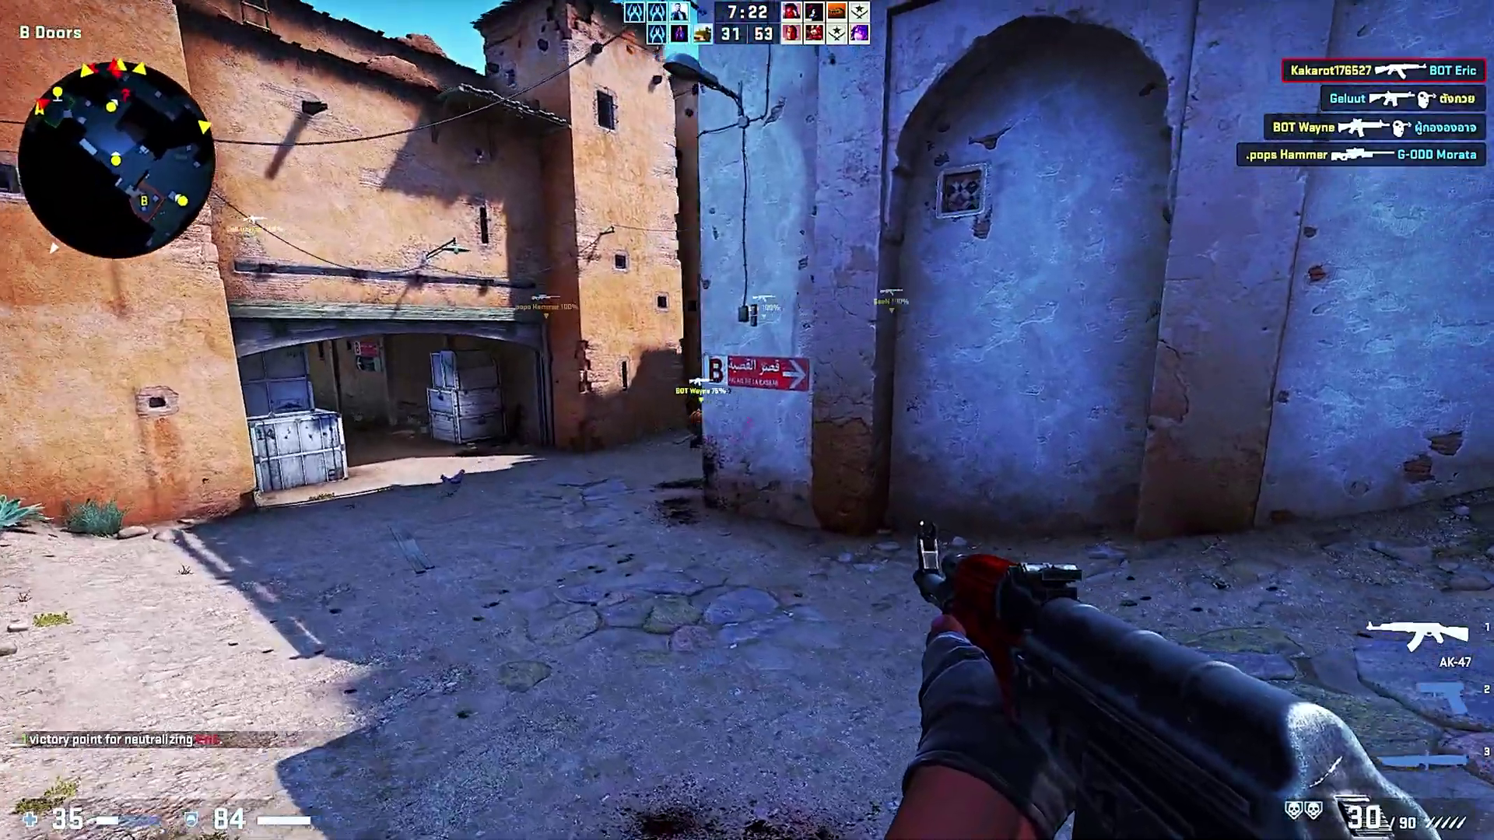
key(s)
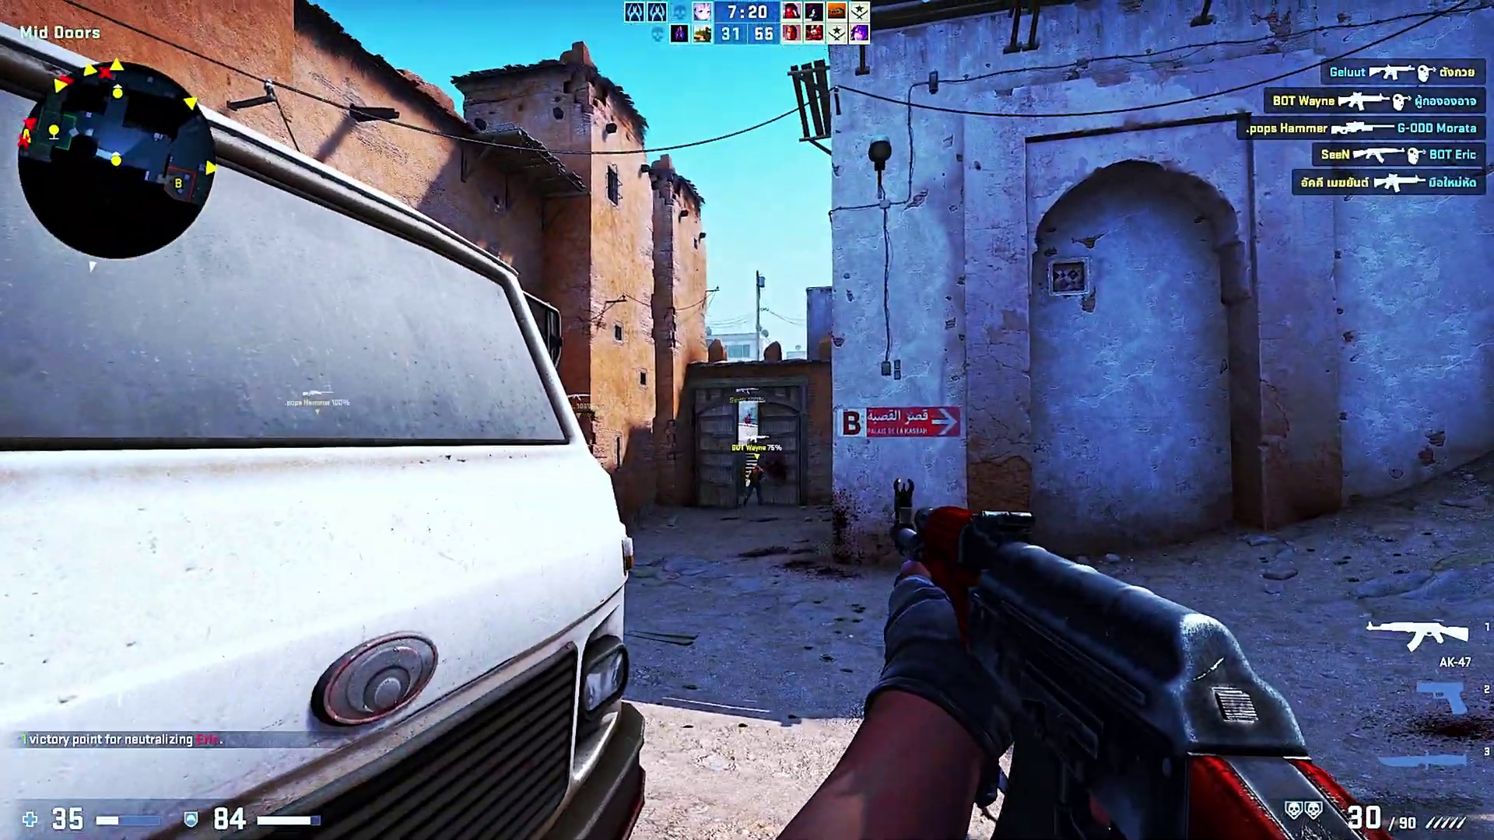
key(w)
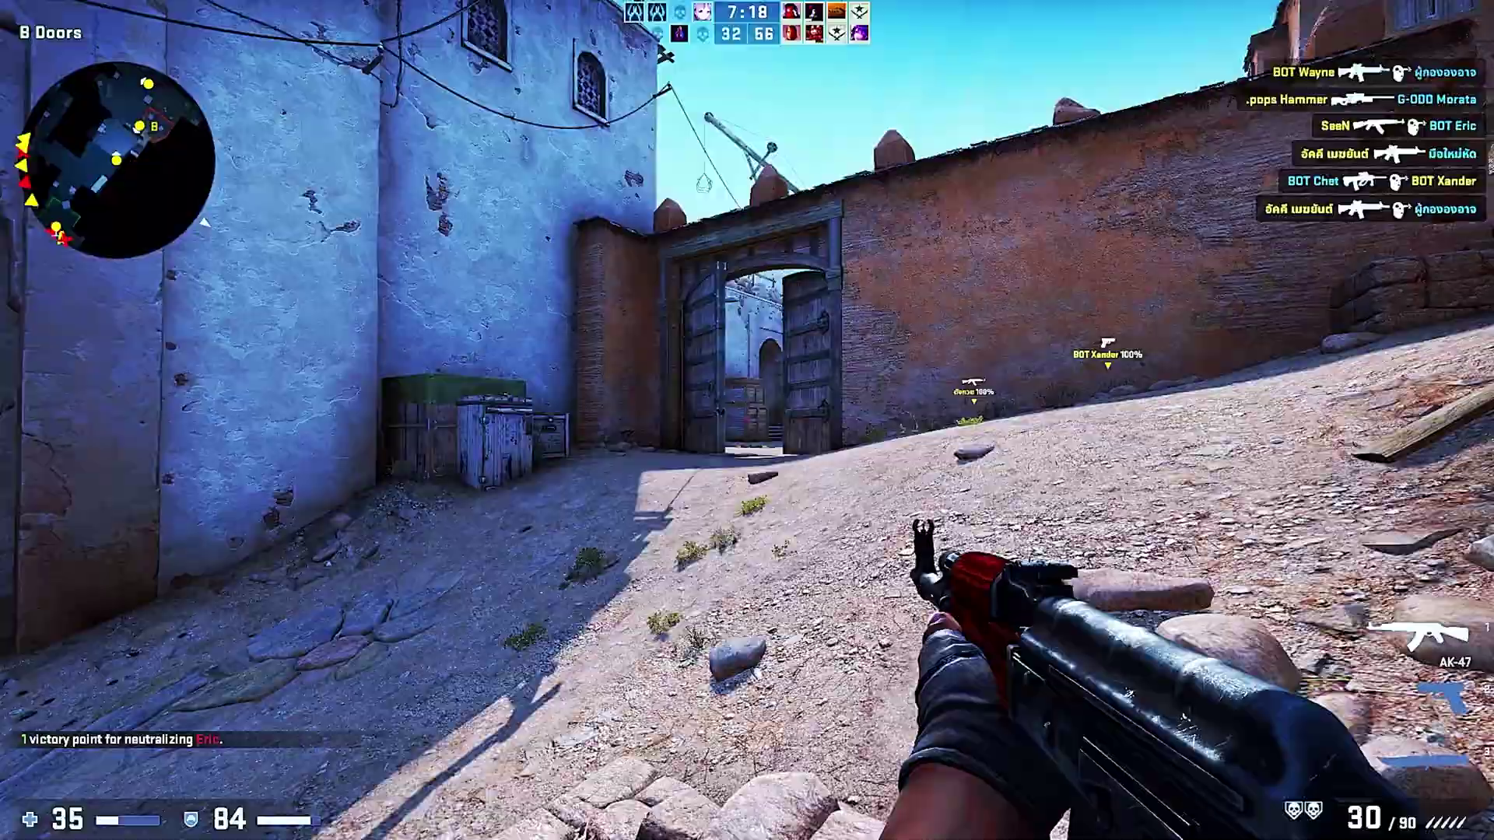
key(w)
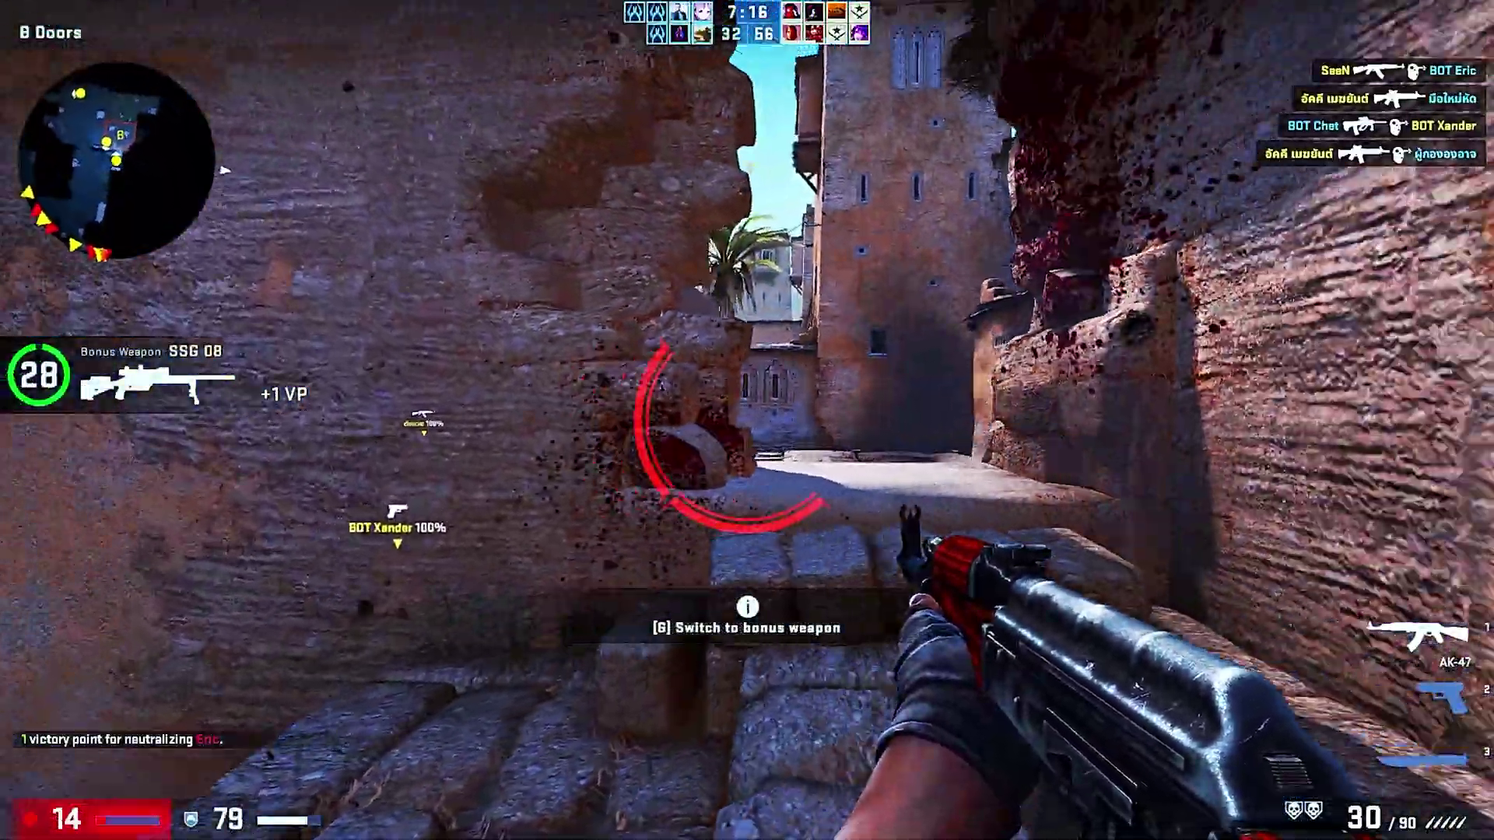
click(747, 420)
click(747, 421)
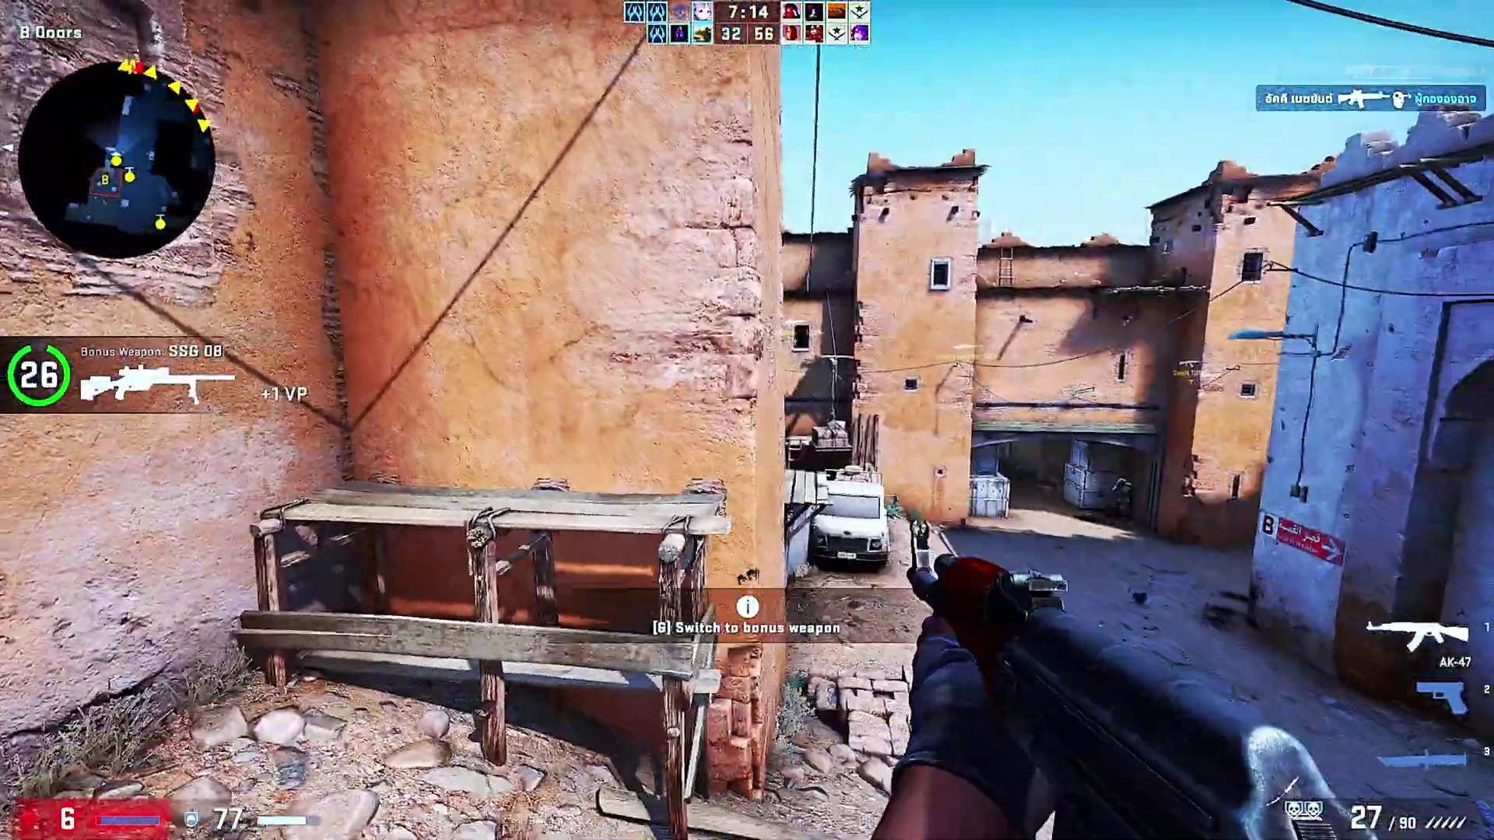